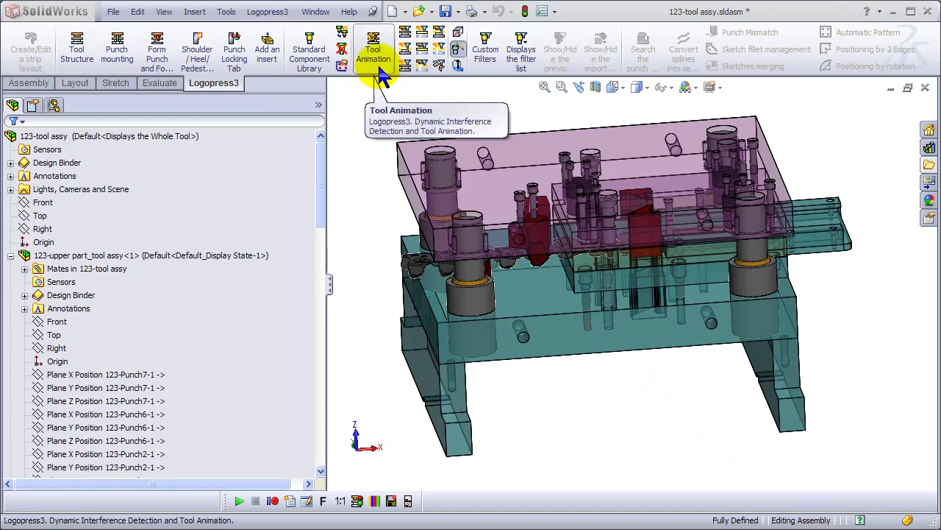
Step: Start Tool Animation with the assembly seen from the front and set its three characteristics to 3.0000, 0.5500 and 0.3750 in
click(371, 60)
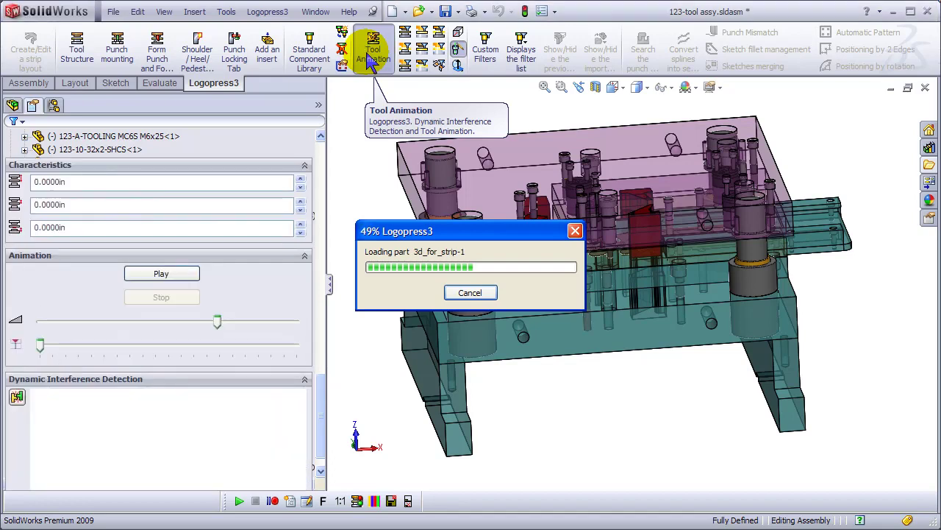
click(640, 89)
click(640, 107)
mouse_move(612, 295)
middle_down()
mouse_move(608, 277)
mouse_move(601, 298)
middle_up()
key(ctrl+1)
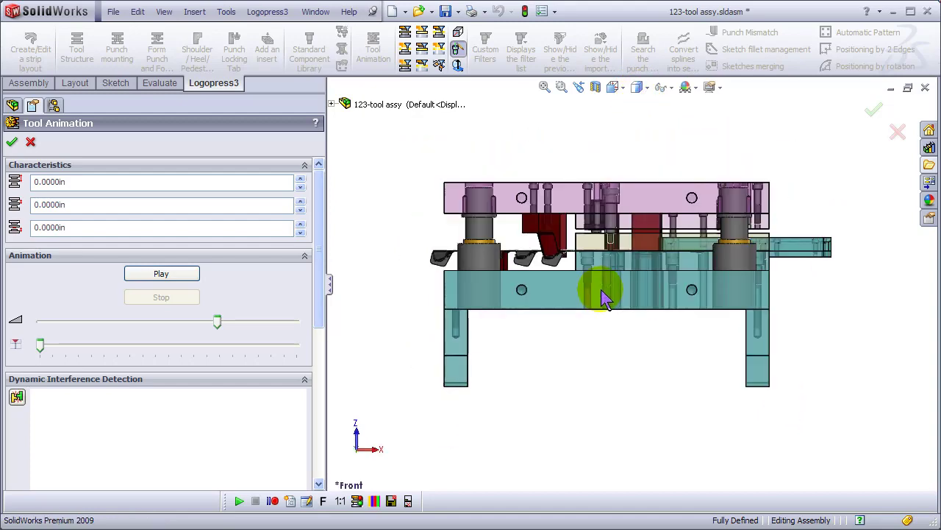
scroll(576, 269, down, 1)
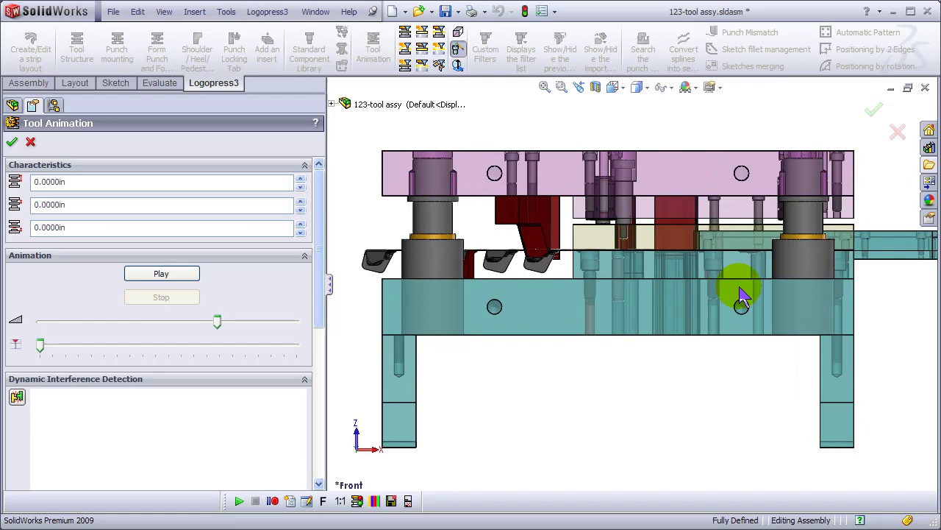
click(107, 184)
key(shift+Home)
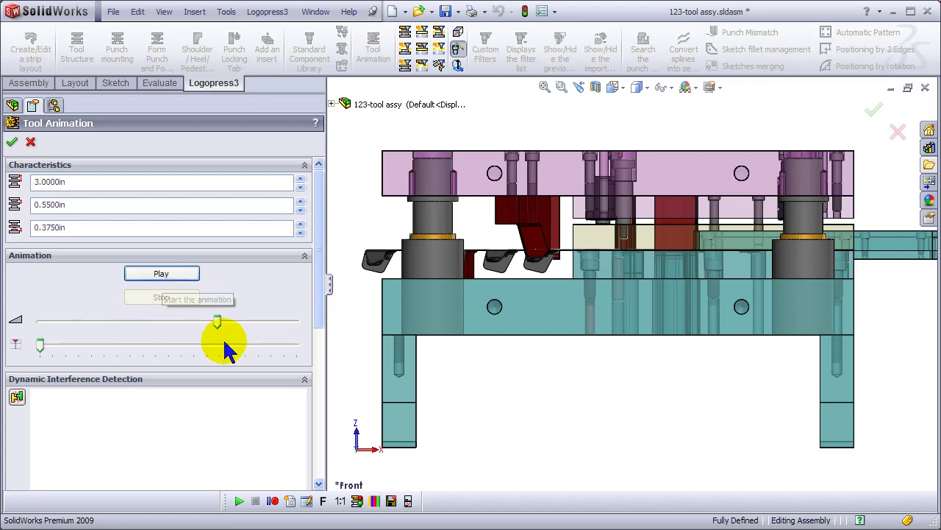
Step: Play the tool animation at a higher speed, stop it, and scrub manually through the full stroke
drag(217, 321, 258, 321)
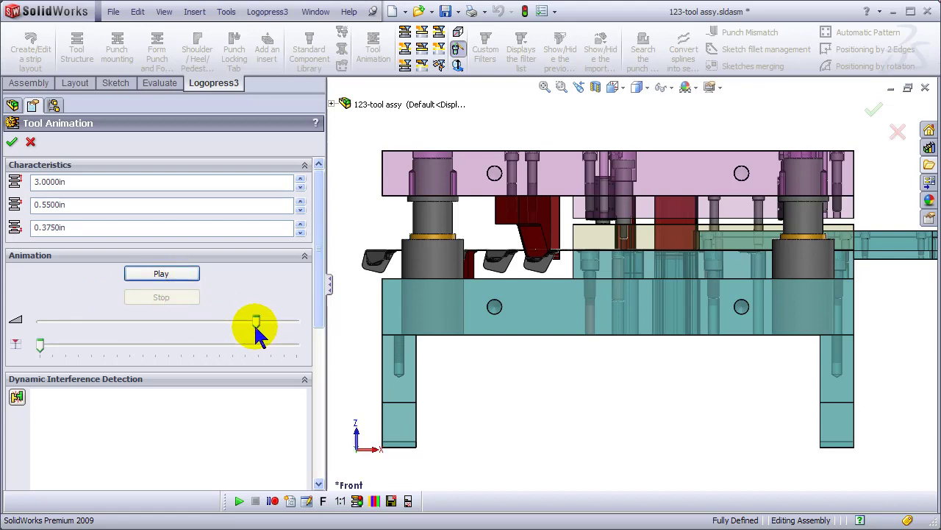
click(161, 273)
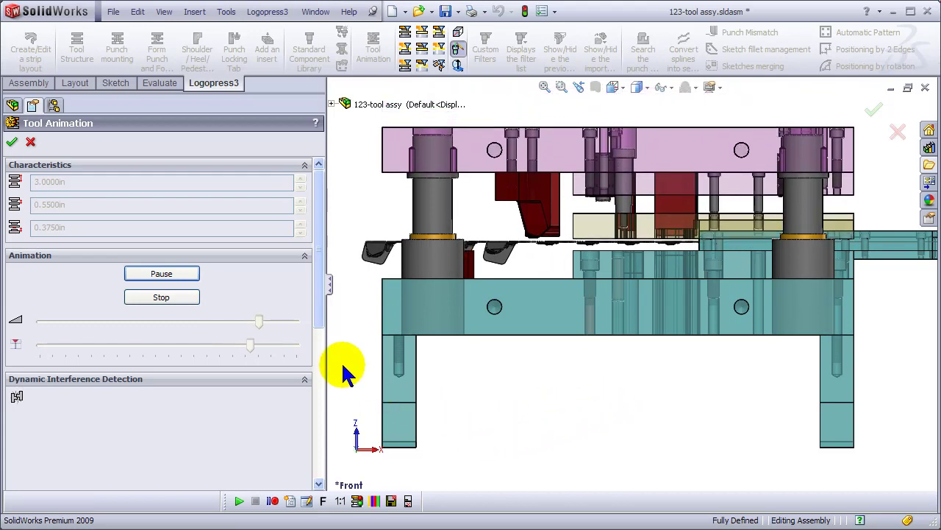
click(157, 296)
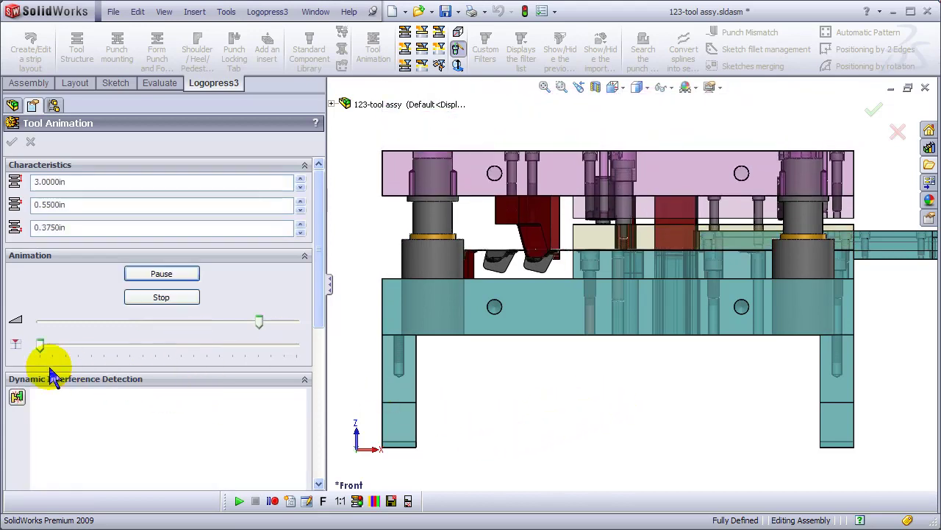
drag(40, 341, 293, 346)
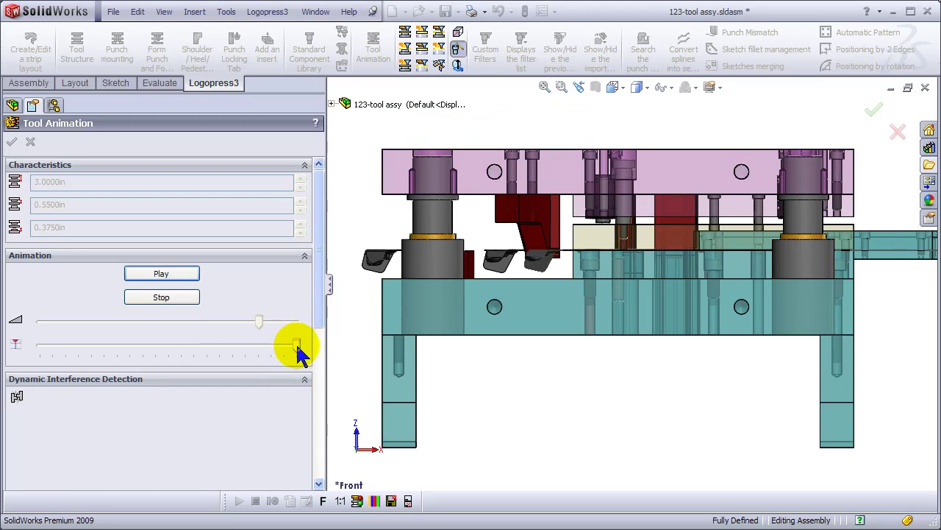
click(171, 298)
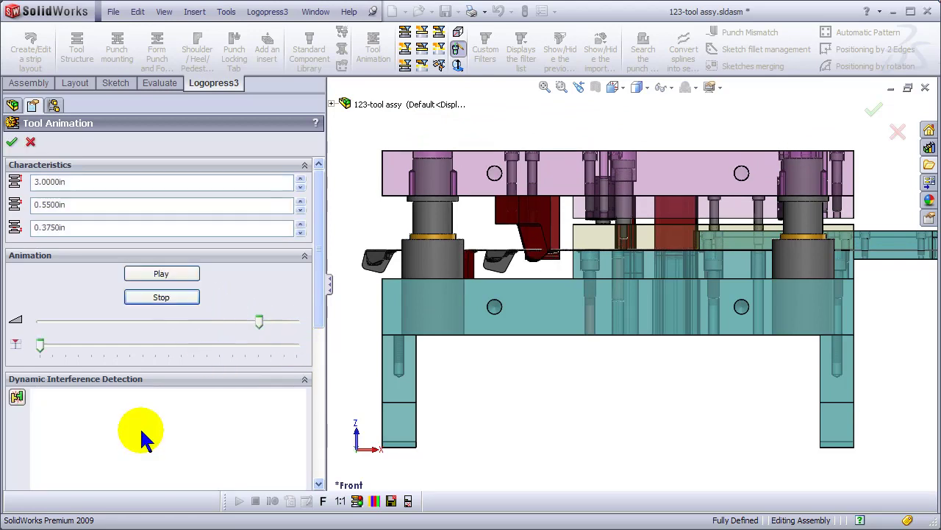
Step: Run dynamic interference detection and examine Interference1 of the Opened position together with its upper component
click(17, 397)
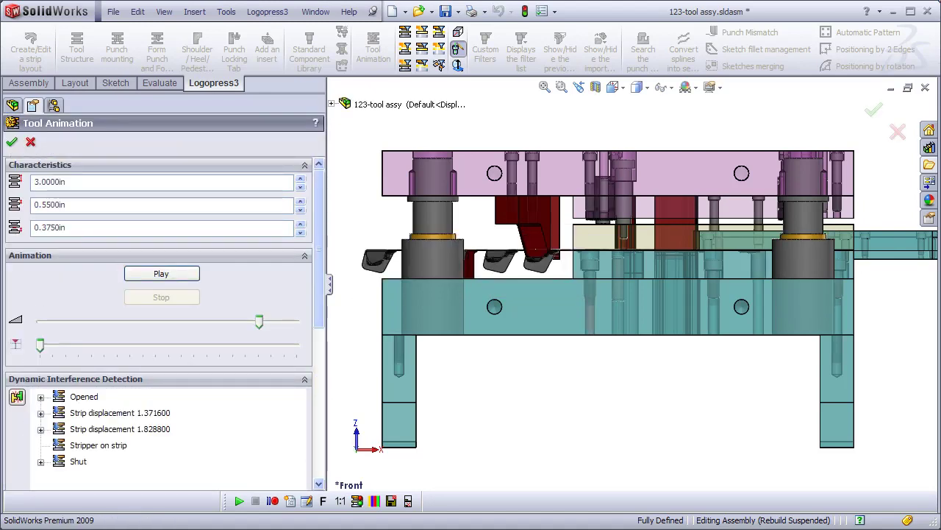
click(41, 398)
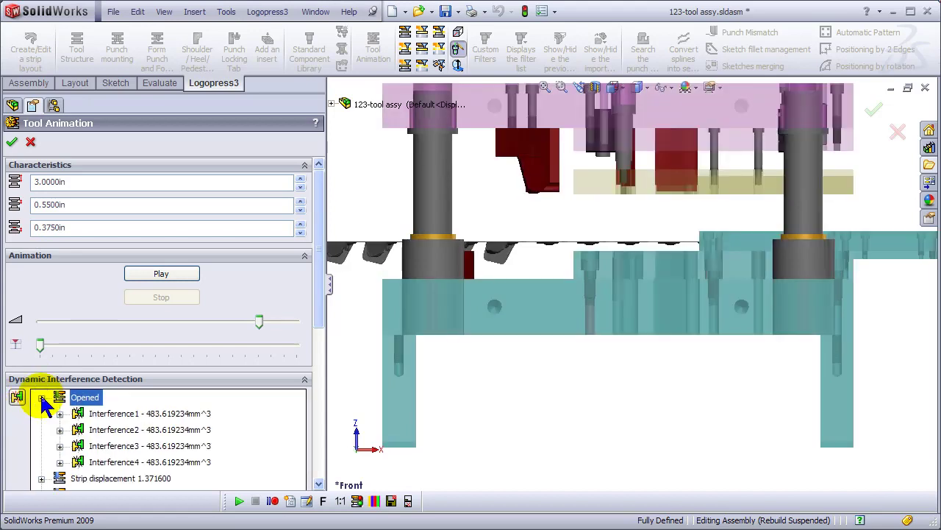
click(116, 415)
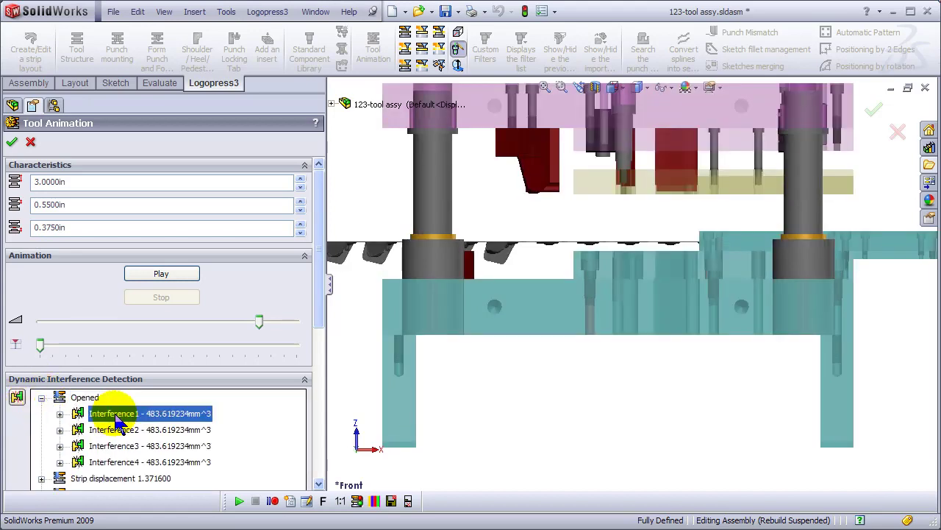
click(60, 414)
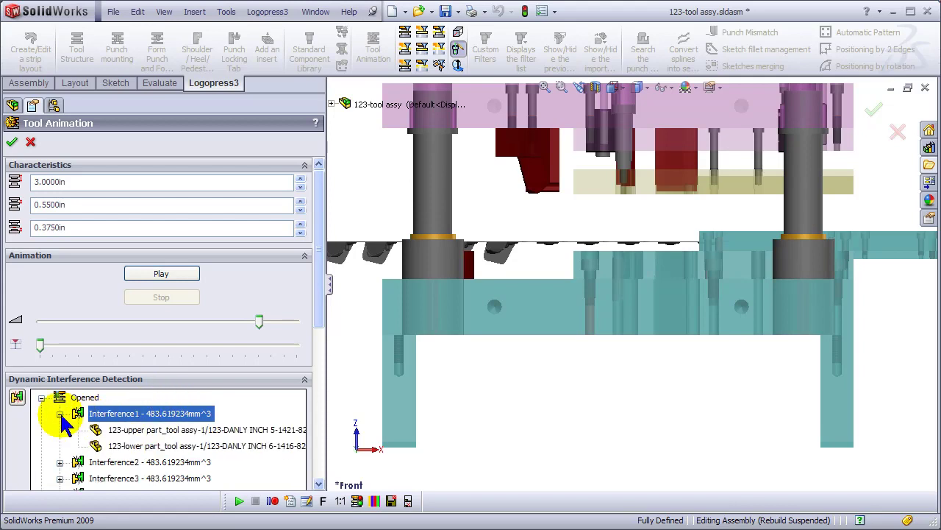
click(131, 431)
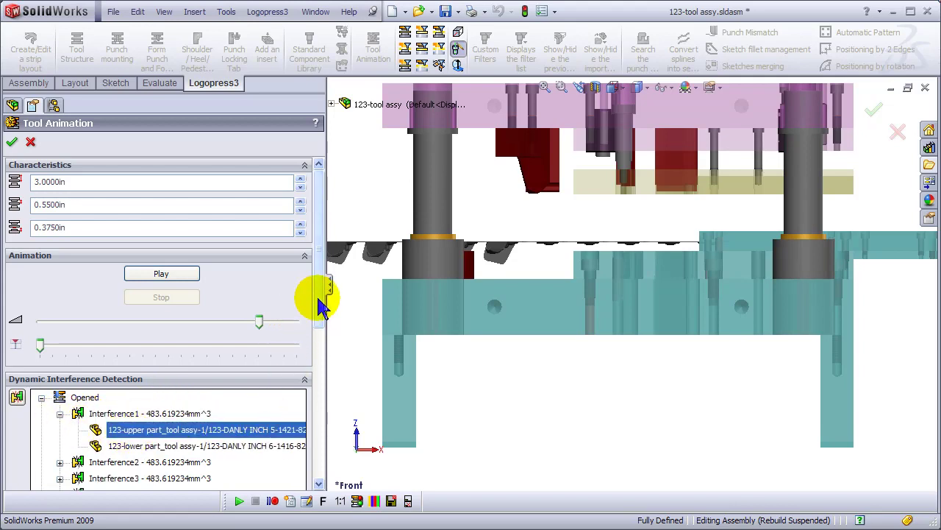
Step: Hide the non-interfering components and examine the component pairs of Interference2 and Interference3 in the Opened position
drag(319, 294, 315, 467)
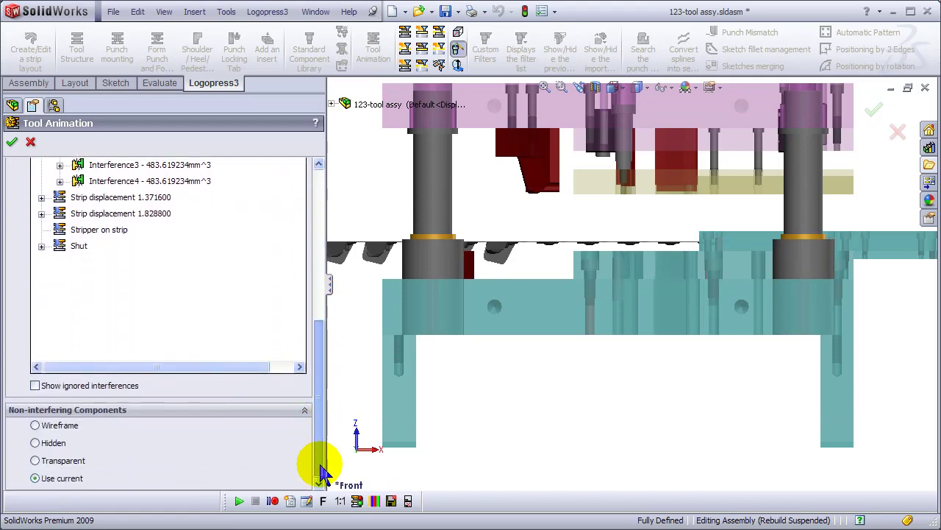
click(34, 443)
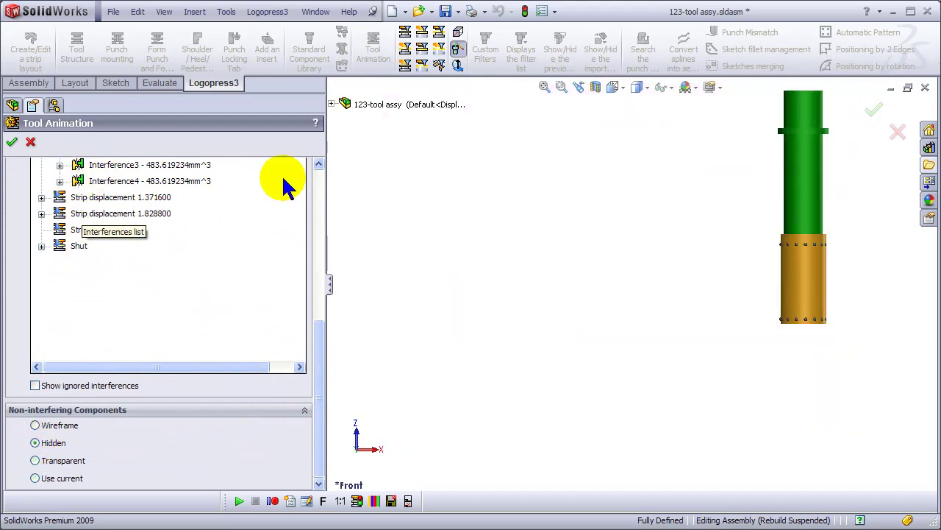
click(320, 166)
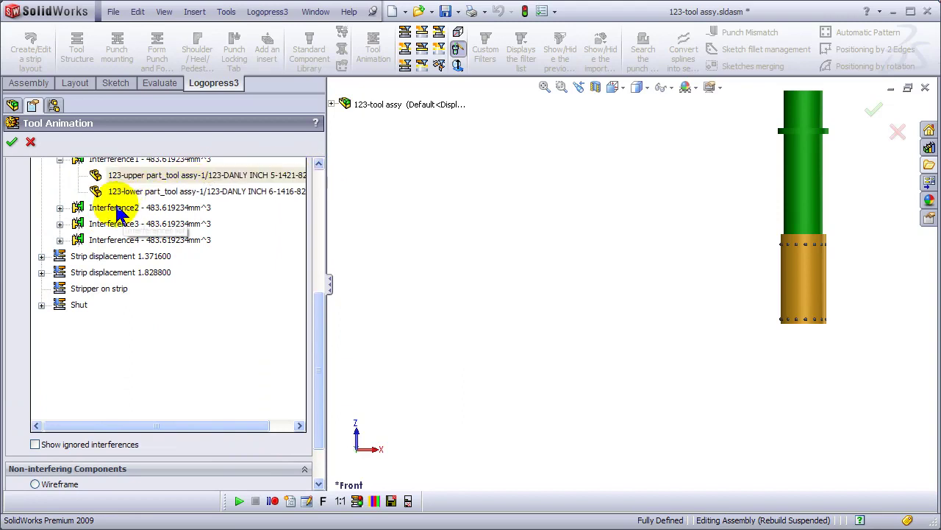
click(91, 208)
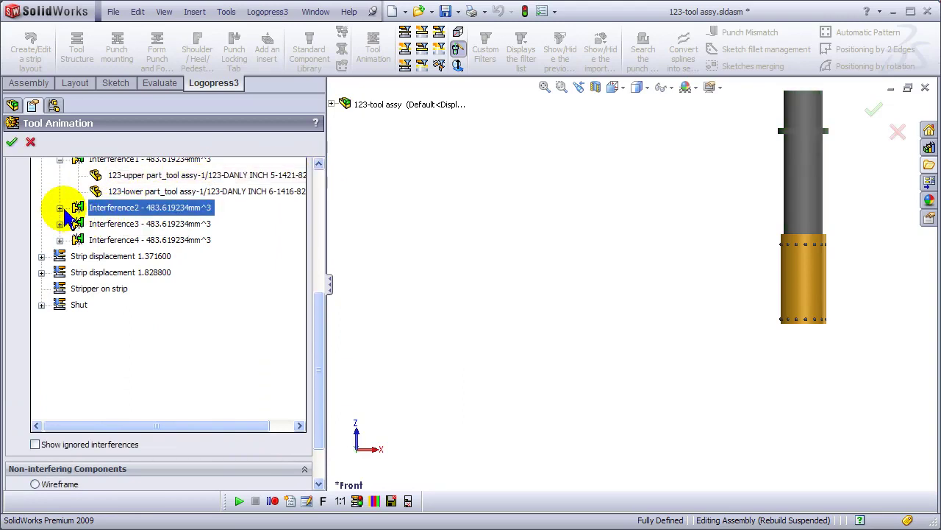
click(60, 208)
click(153, 228)
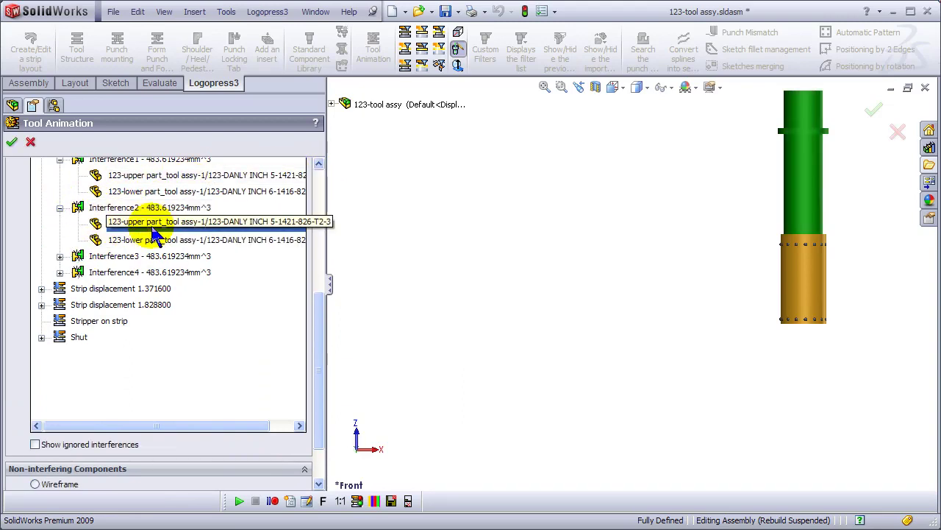
click(154, 240)
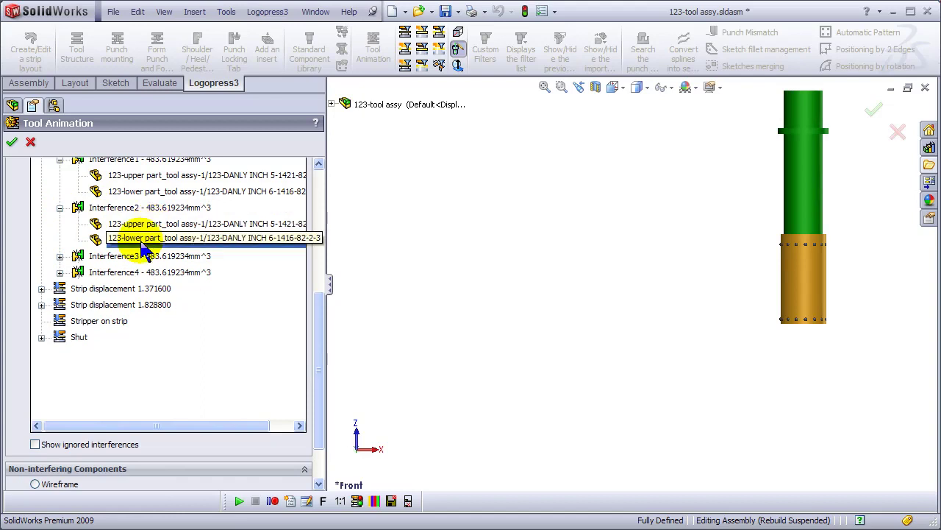
click(60, 256)
click(126, 272)
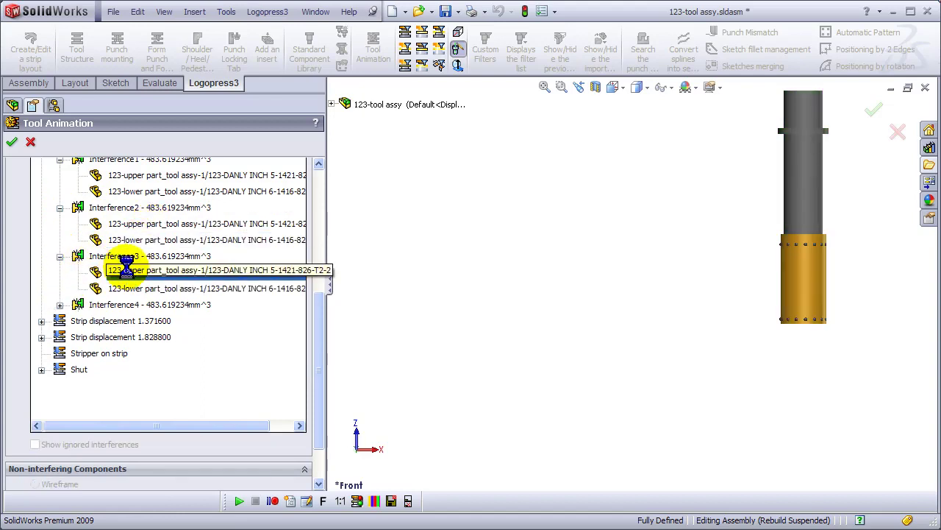
click(124, 291)
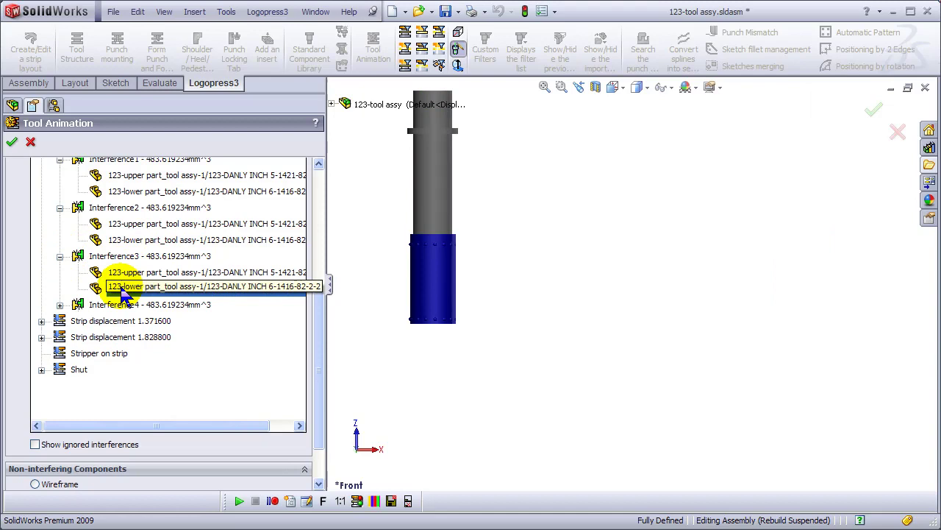
Step: Examine Interference1 at strip displacement 1.371600 up close, where the formed strip part meets the form punch
click(41, 320)
click(110, 338)
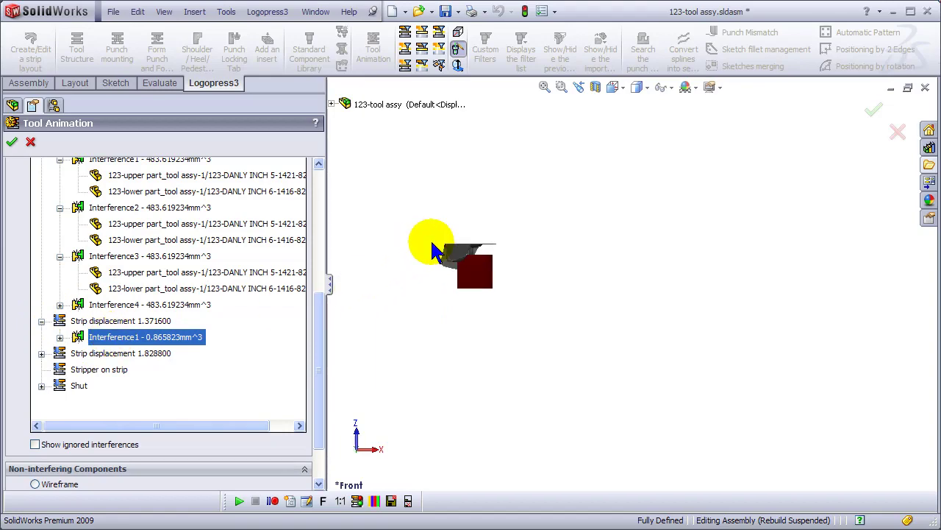
scroll(431, 248, down, 6)
middle_drag(569, 267, 595, 235)
scroll(595, 235, down, 3)
scroll(658, 258, up, 3)
middle_drag(657, 258, 431, 294)
scroll(605, 248, down, 3)
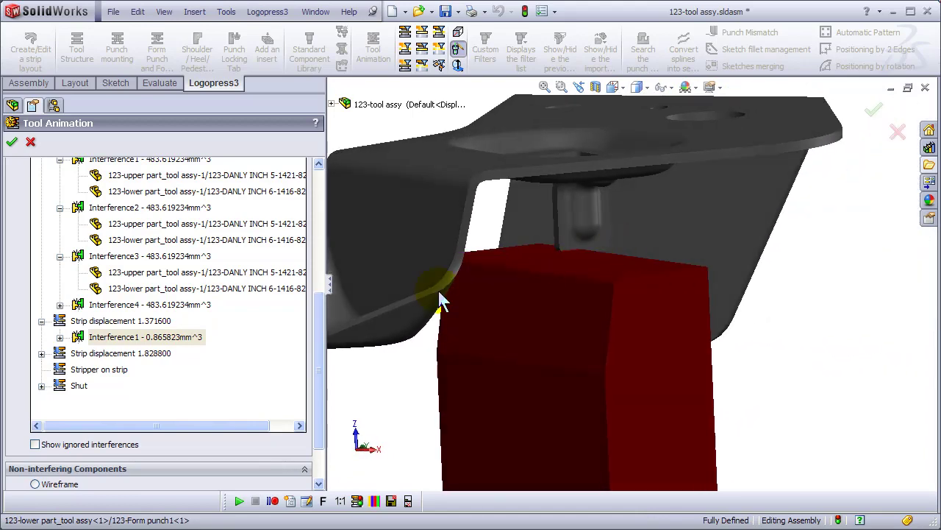
Step: Examine Interference1 at strip displacement 1.828800 from the other side of the form punch
click(42, 353)
click(103, 368)
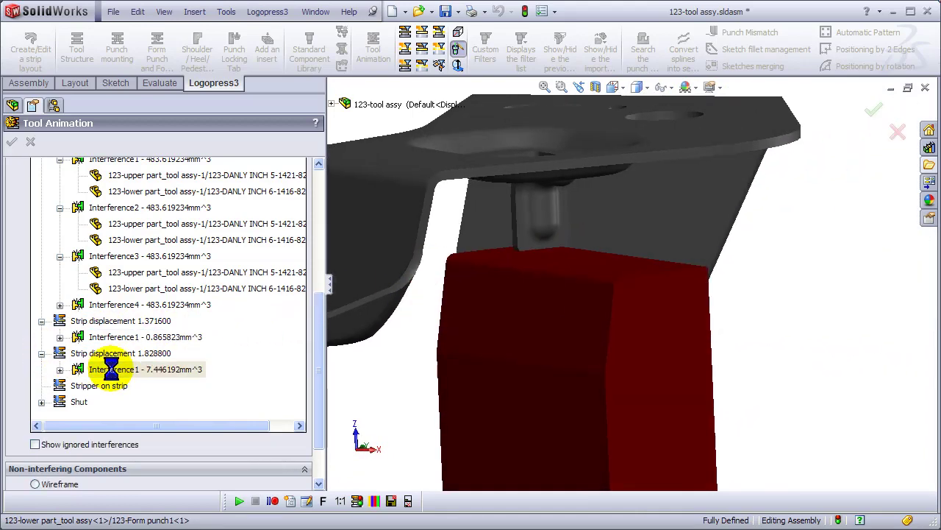
middle_drag(678, 342, 585, 328)
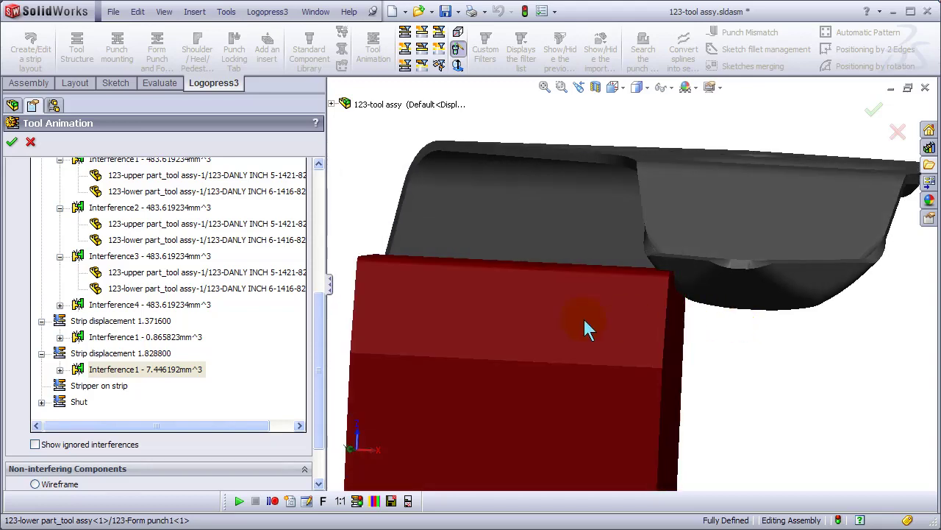
Step: Examine Interference1 of the Shut position between the strip part and the die insert from several angles
click(42, 401)
click(103, 339)
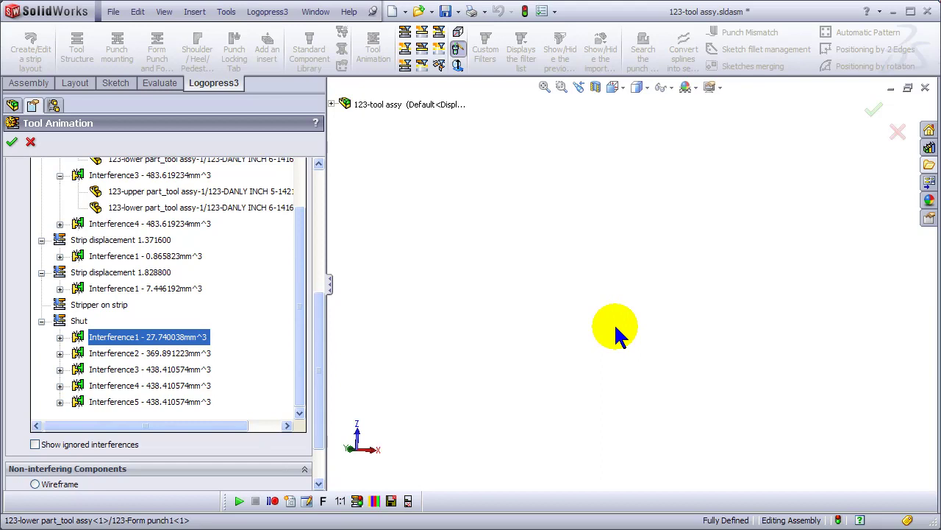
click(682, 309)
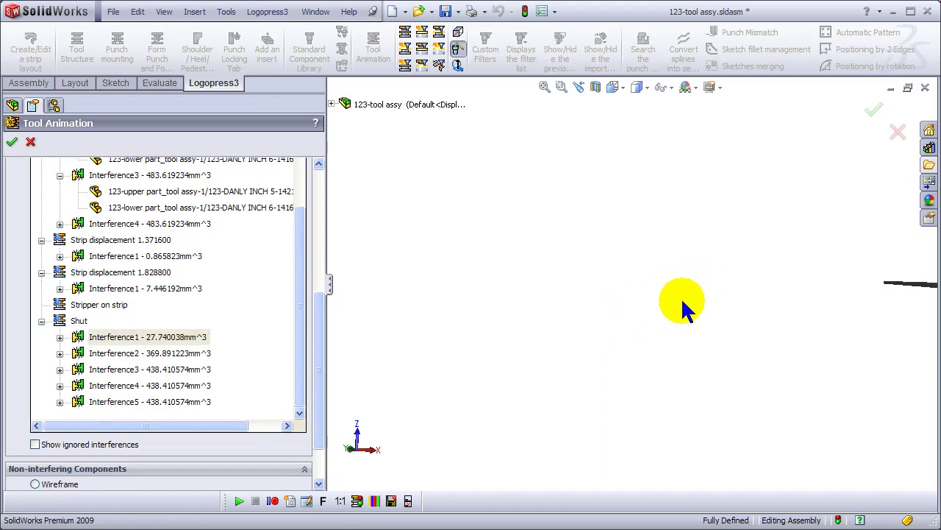
scroll(614, 268, down, 6)
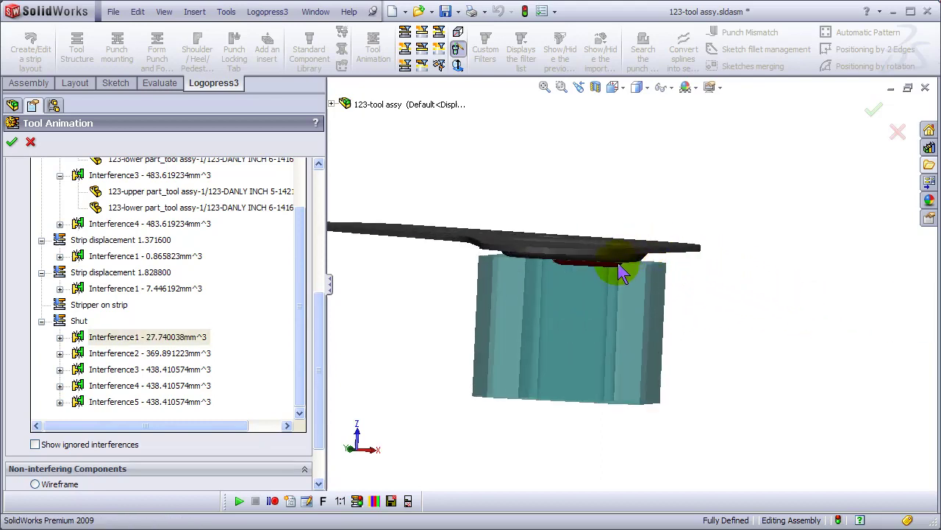
middle_drag(662, 283, 664, 358)
Step: Examine Interference2 of the Shut position on the strip part and accept Tool Animation to close it
click(129, 356)
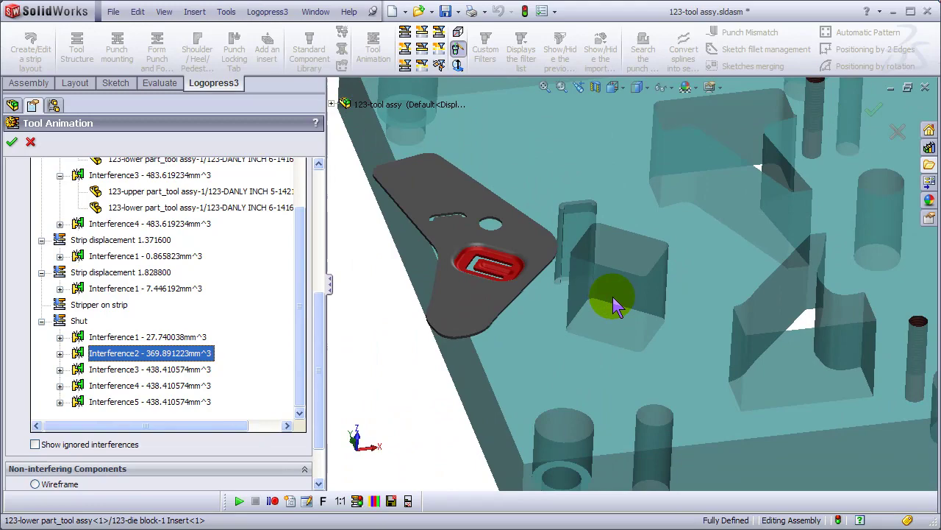
scroll(614, 287, up, 5)
middle_drag(616, 273, 812, 269)
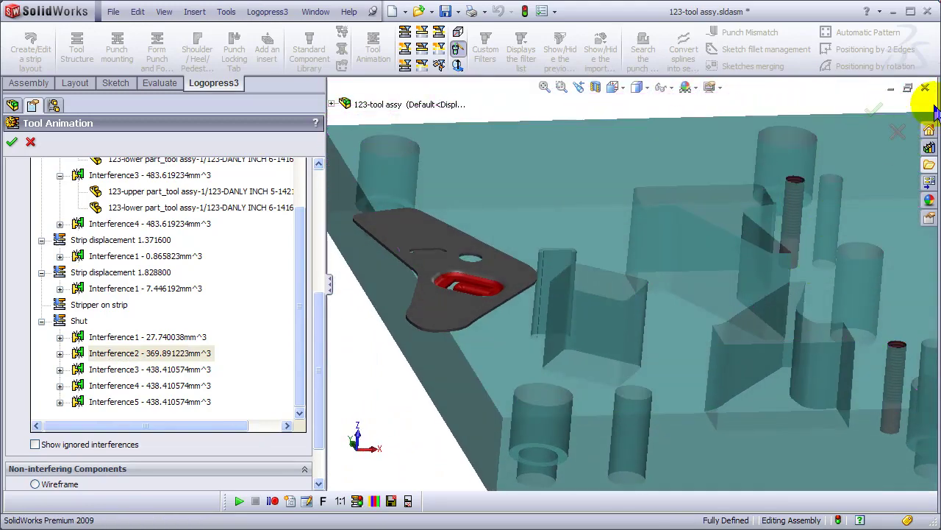
click(875, 109)
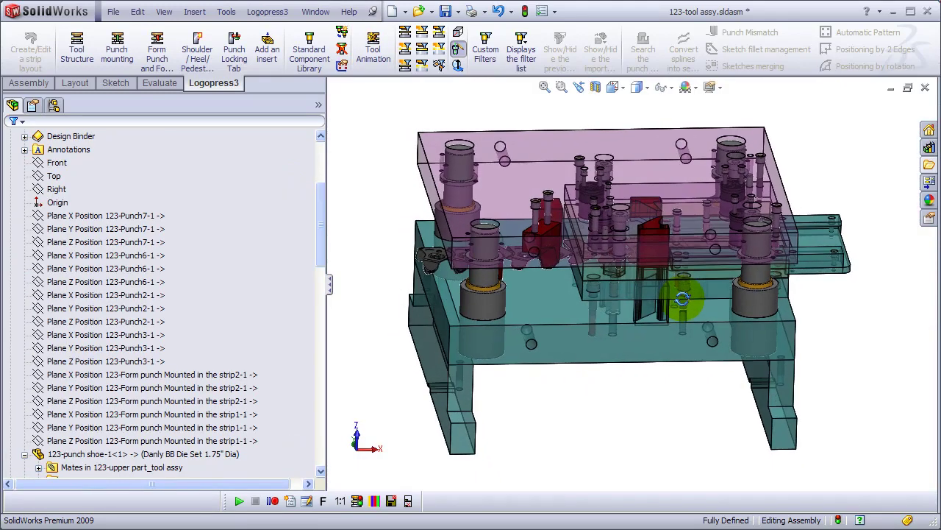
Step: Filter the display to the lower part of the tool and examine the strip above the die block
middle_drag(551, 281, 713, 257)
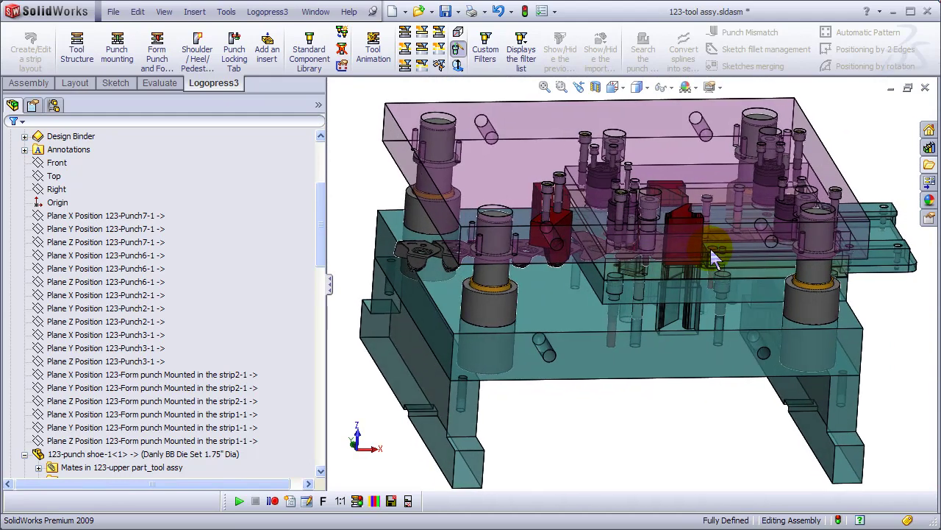
click(406, 58)
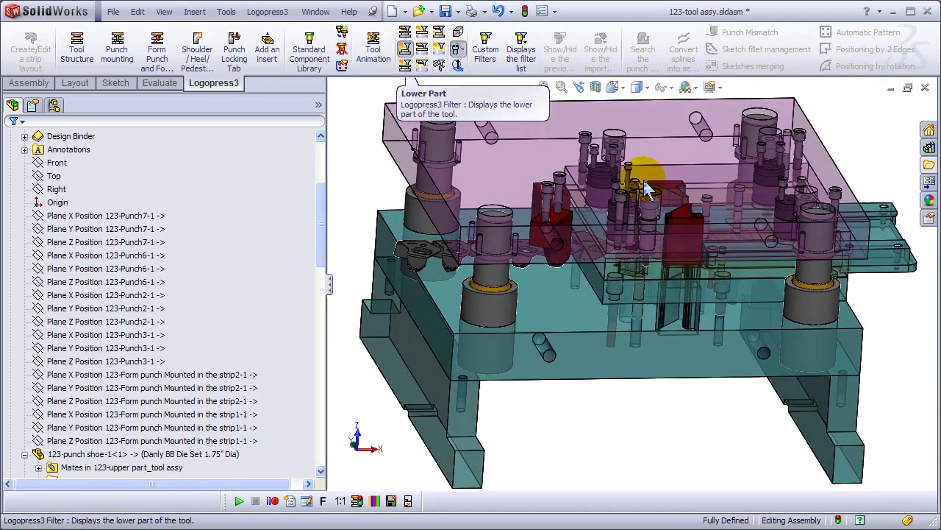
scroll(676, 250, down, 5)
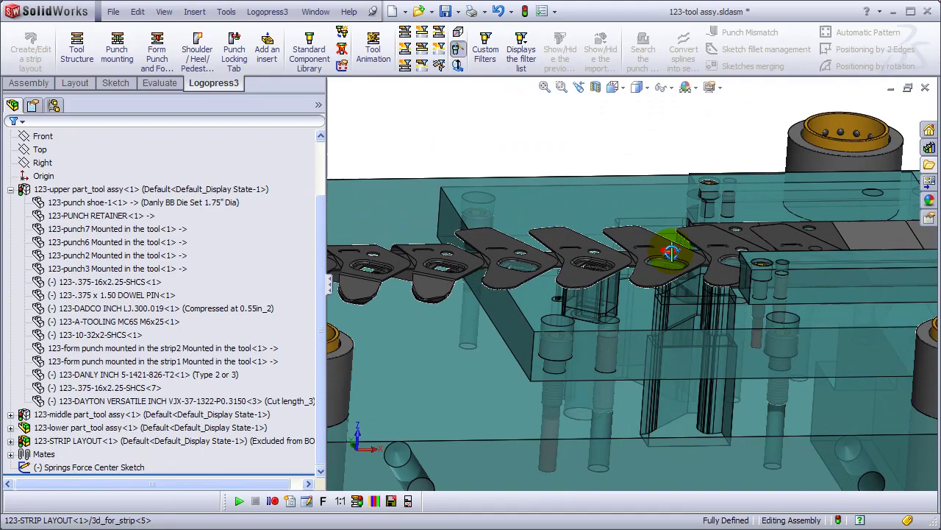
Step: Hide the strip assembly, edit the die block insert in place and start a sketch on its top face
middle_drag(655, 248, 615, 372)
scroll(603, 250, down, 8)
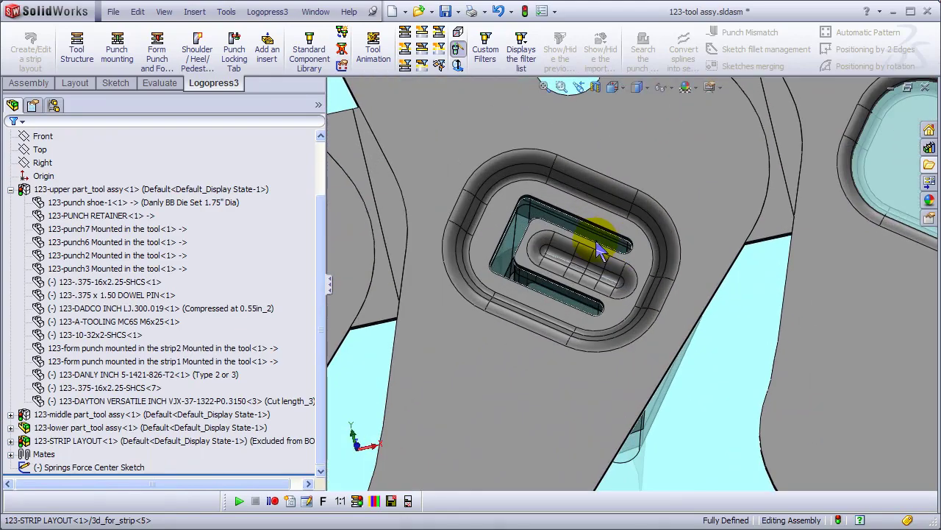
scroll(482, 356, up, 3)
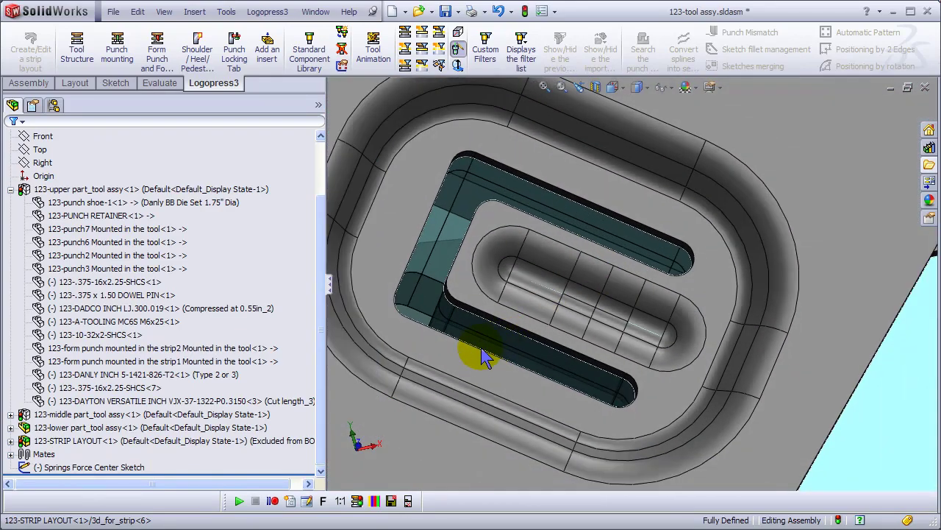
click(456, 65)
click(491, 288)
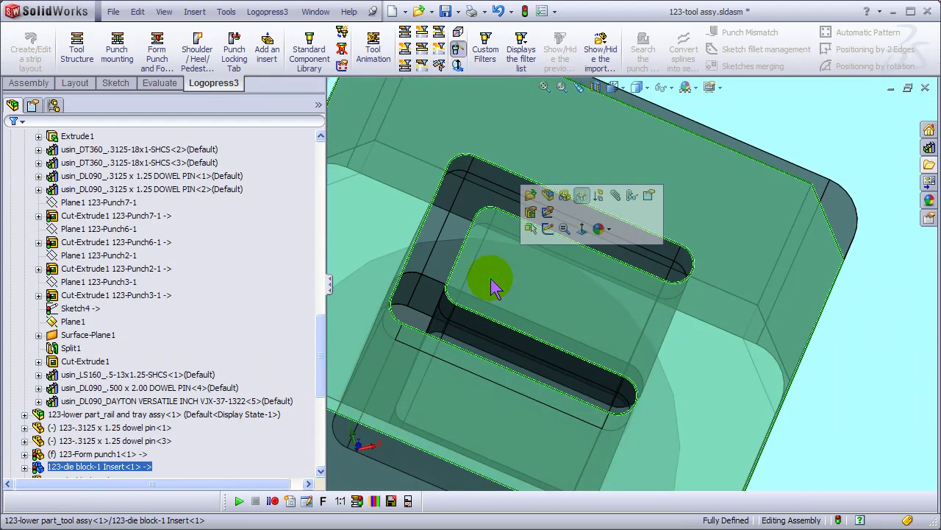
click(548, 194)
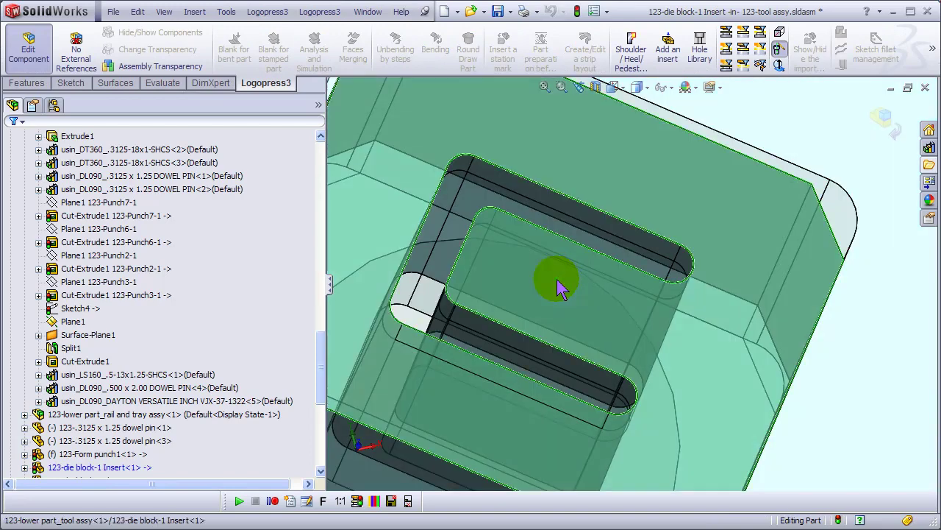
click(558, 286)
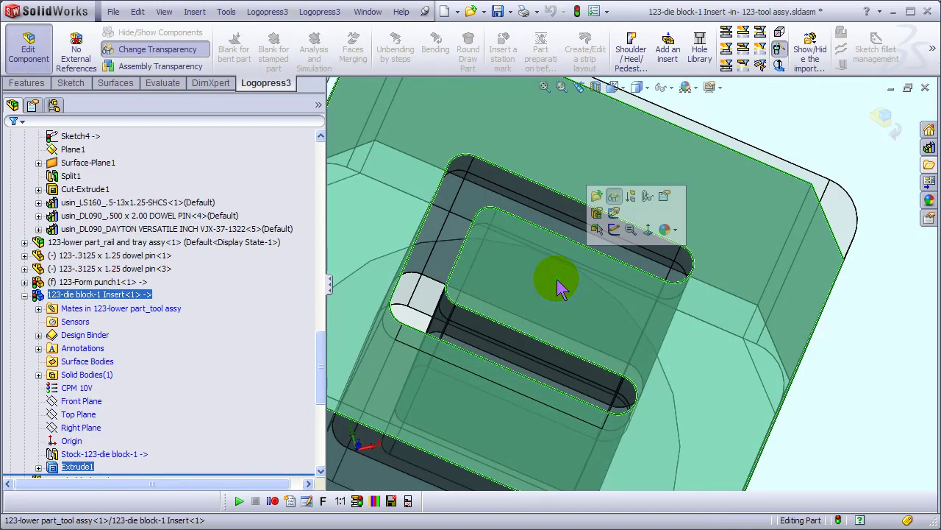
click(615, 231)
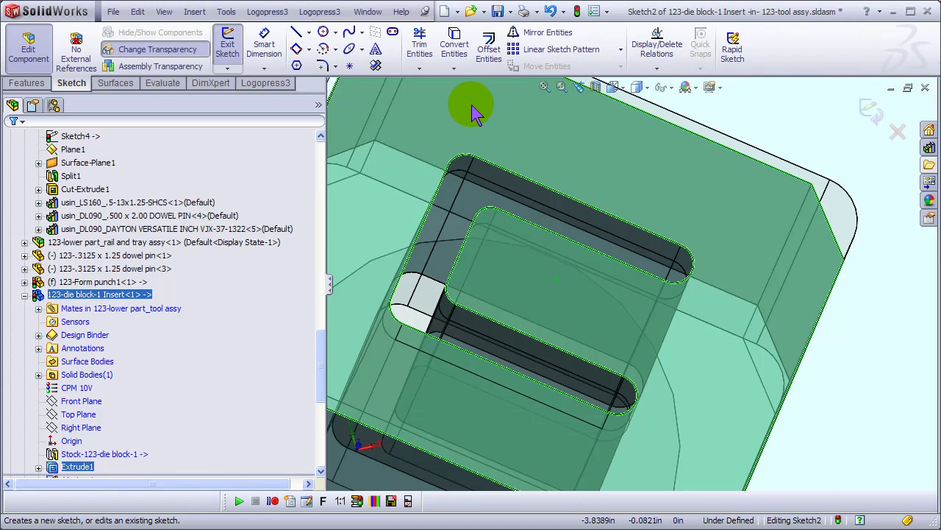
Step: View the insert's sketch plane straight on and show the strip assembly over it
click(271, 83)
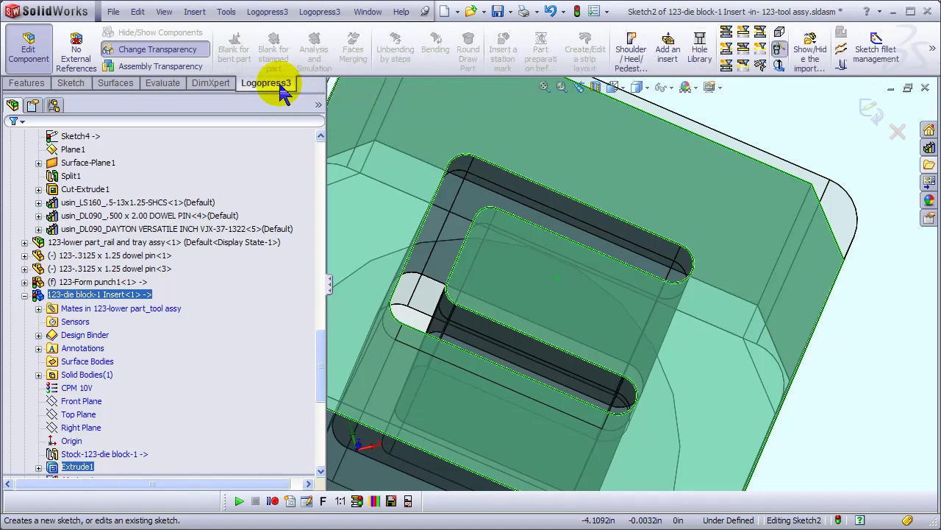
click(781, 66)
click(705, 279)
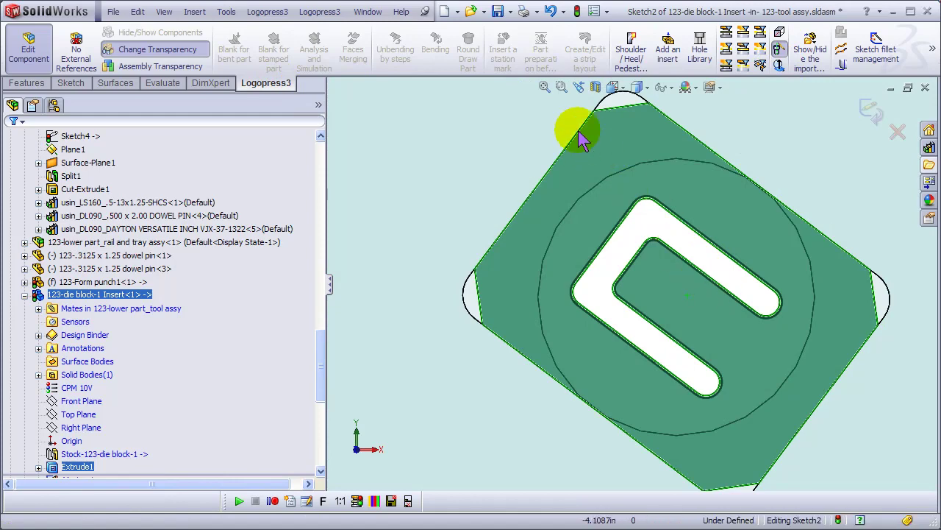
click(762, 67)
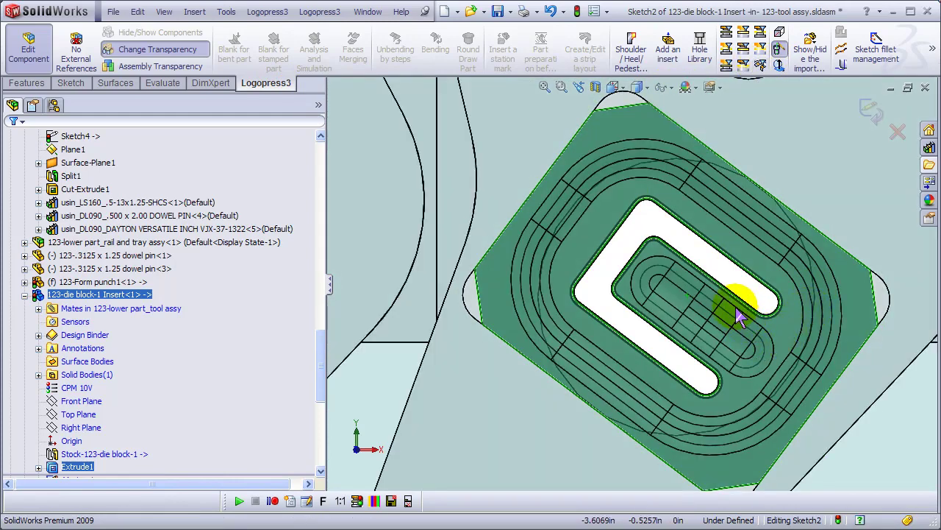
Step: Offset the tangent outline of the strip's small inner oblong form outward by 0.005 in
right_click(657, 268)
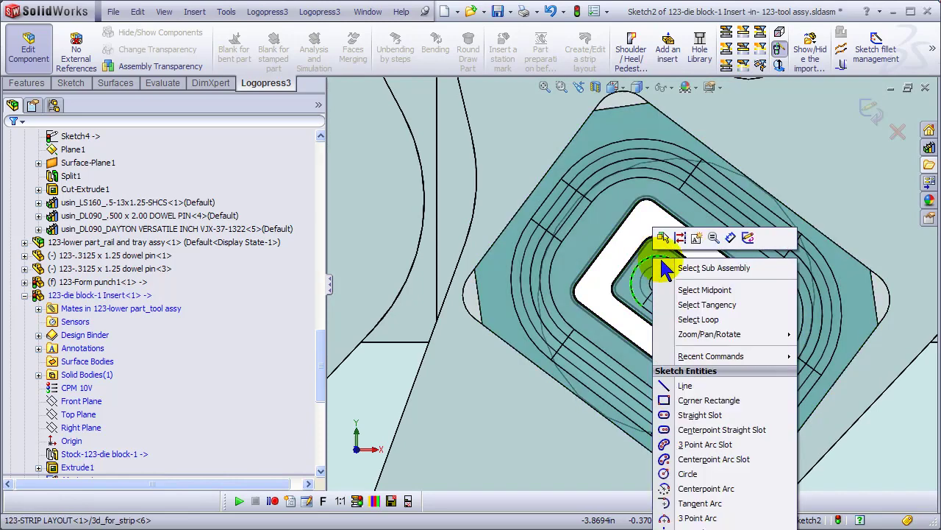
click(691, 304)
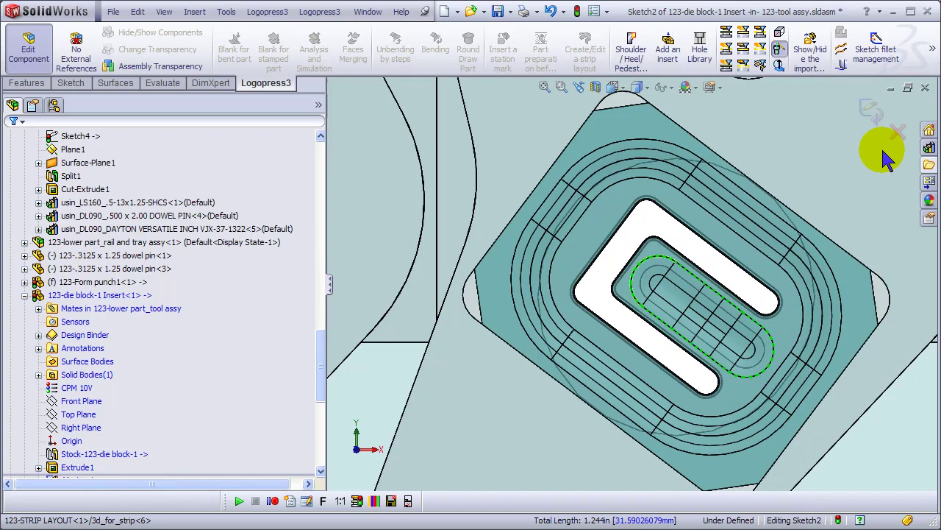
click(80, 86)
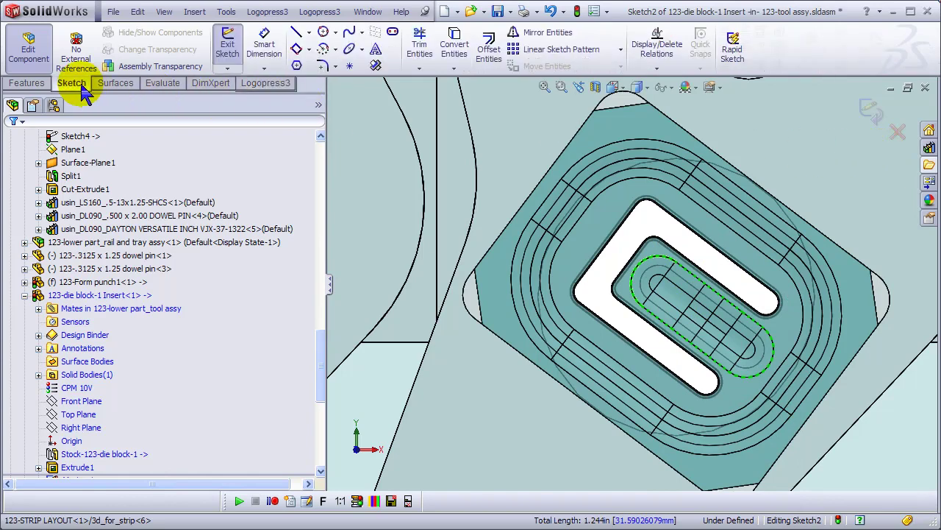
click(489, 48)
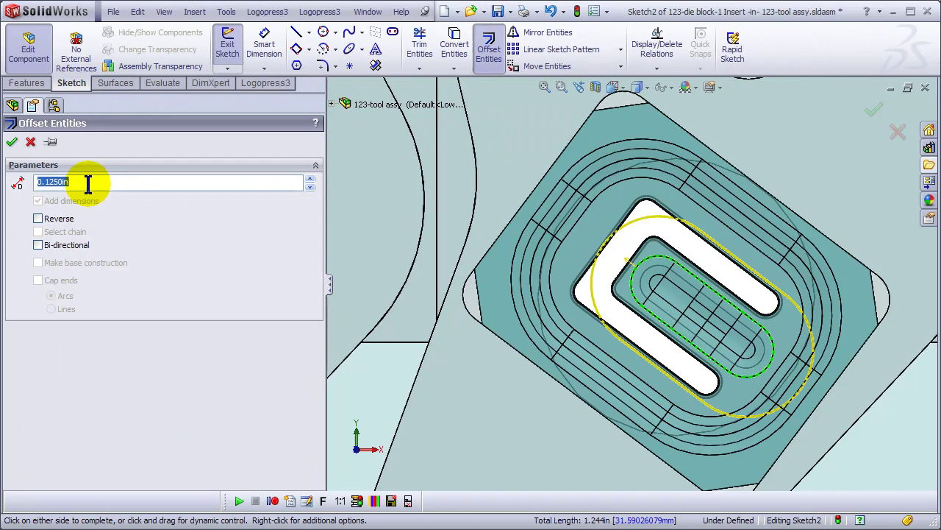
text(.005)
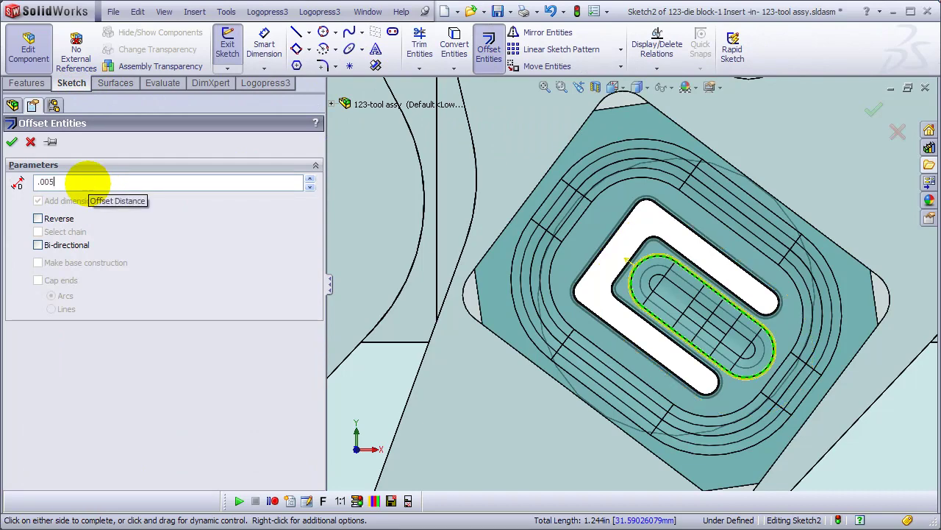
key(Return)
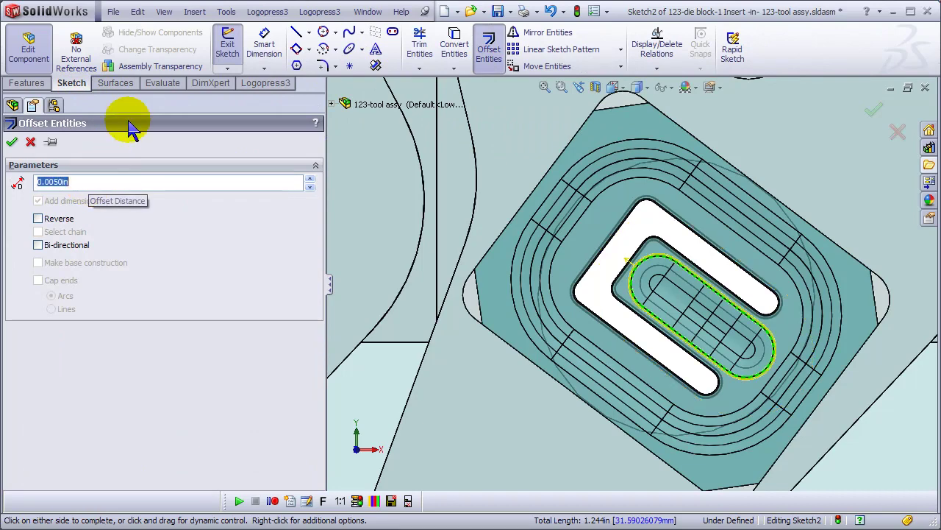
click(12, 142)
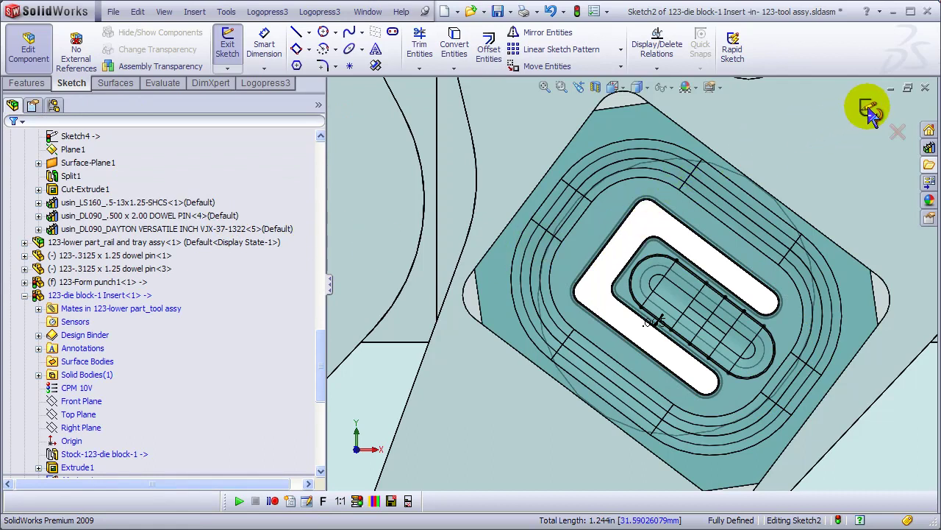
Step: Hide the strip assembly and cut the oblong outline blind 0.050 in deep into the insert
click(269, 86)
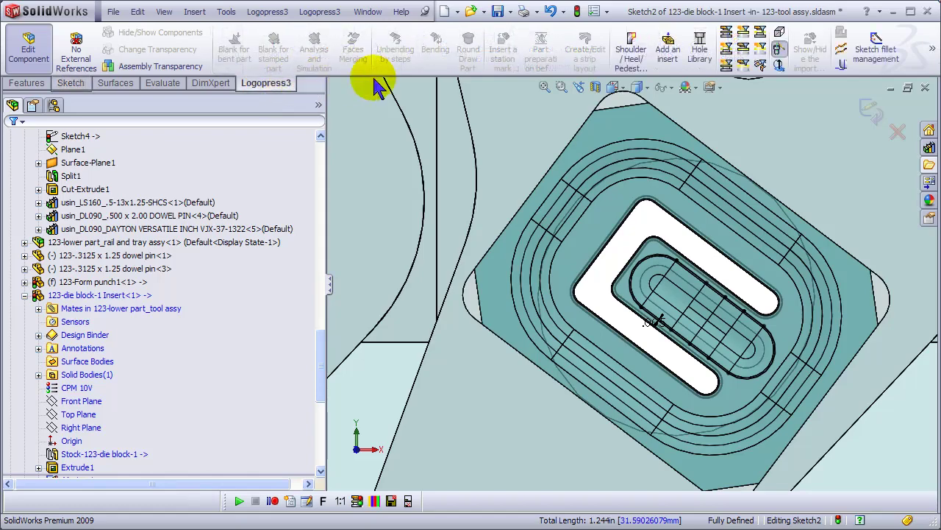
click(762, 66)
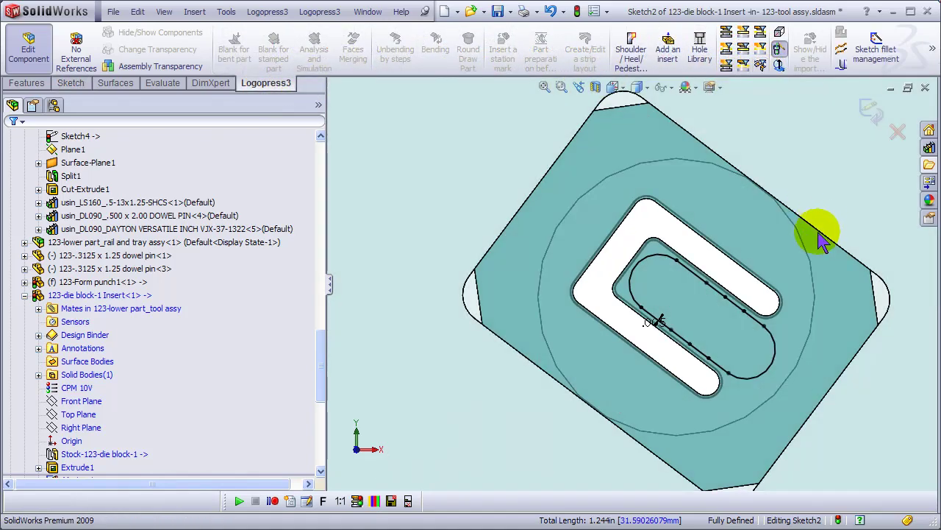
middle_drag(815, 254, 788, 215)
scroll(792, 234, down, 2)
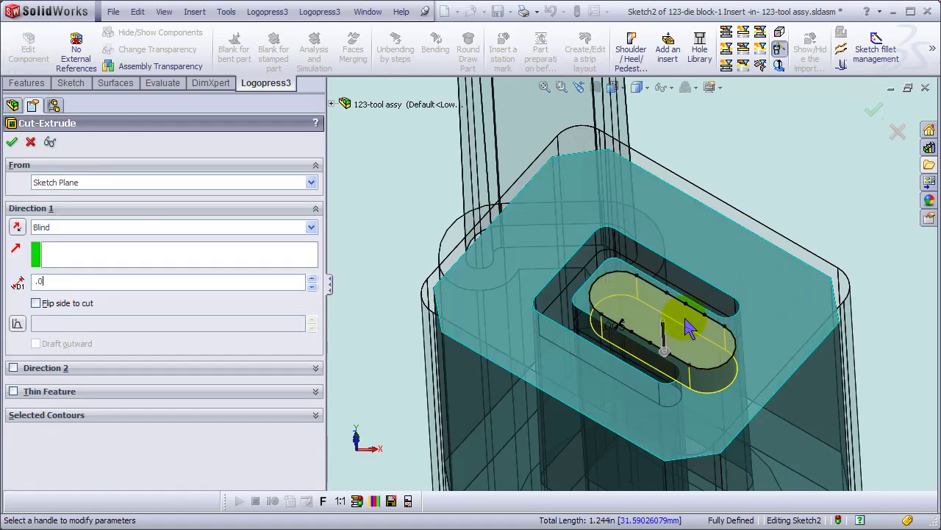
key(Return)
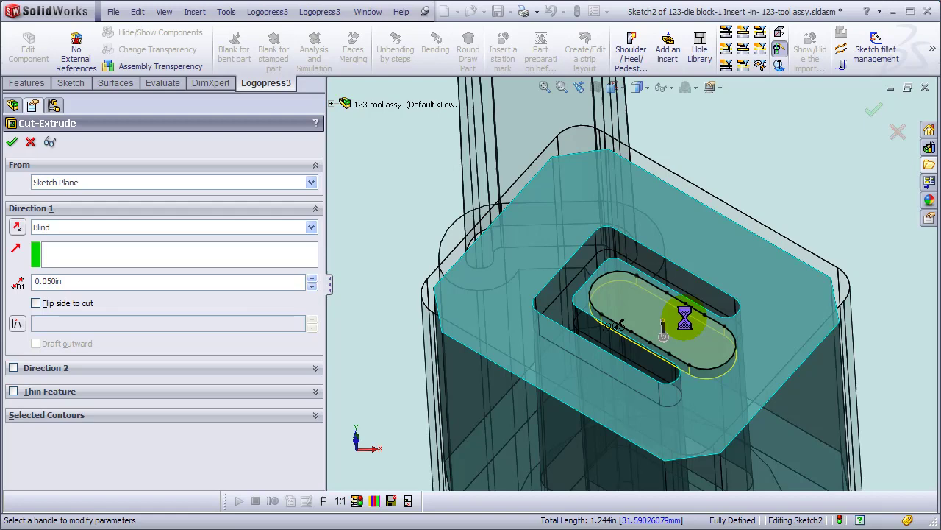
Step: Fillet the floor edge of the insert's oblong pocket with a 0.0625 in constant radius and finish editing the insert
middle_drag(775, 274, 771, 269)
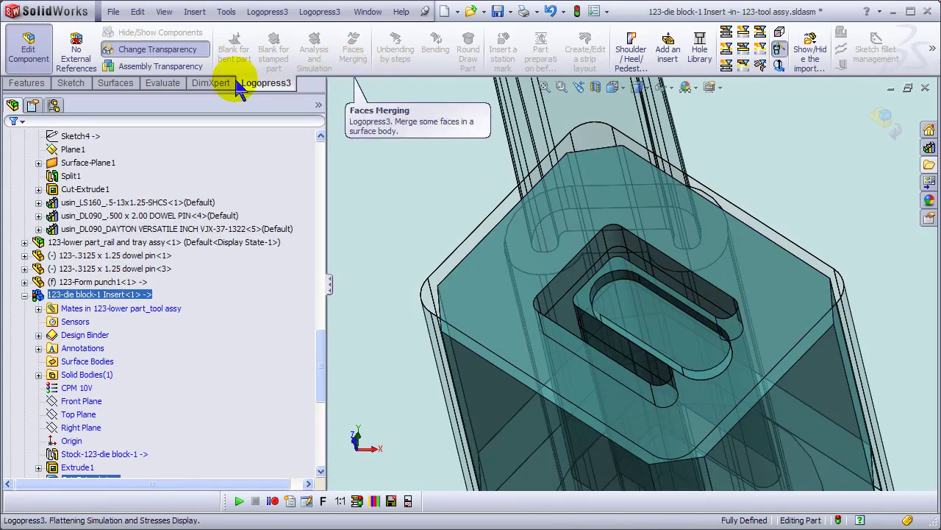
click(26, 83)
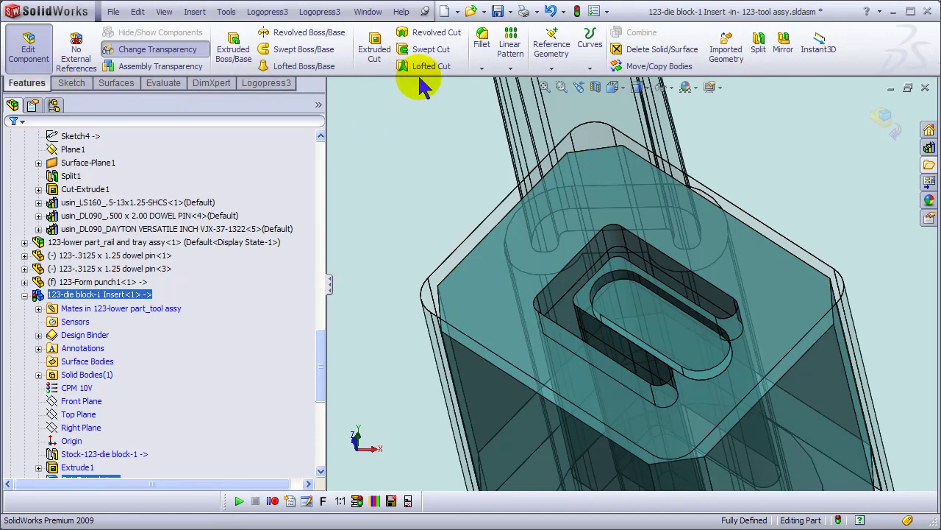
click(482, 38)
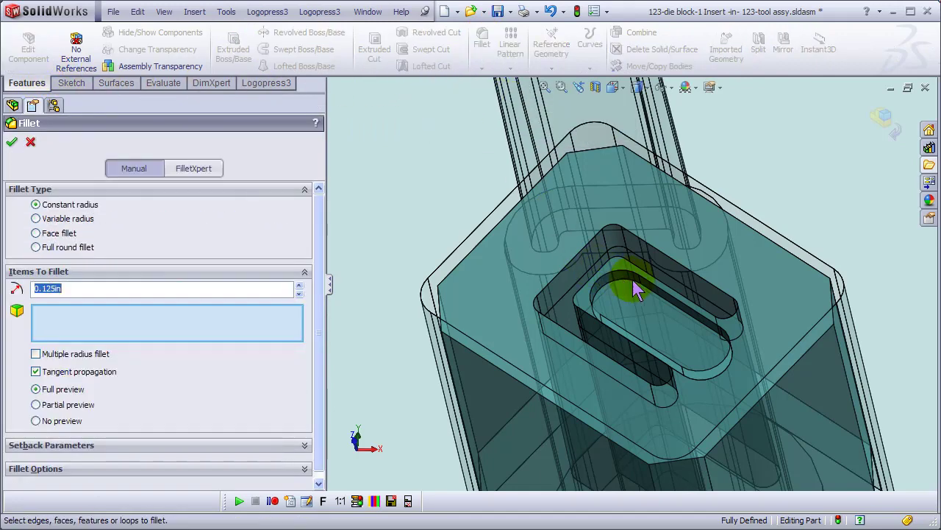
click(670, 310)
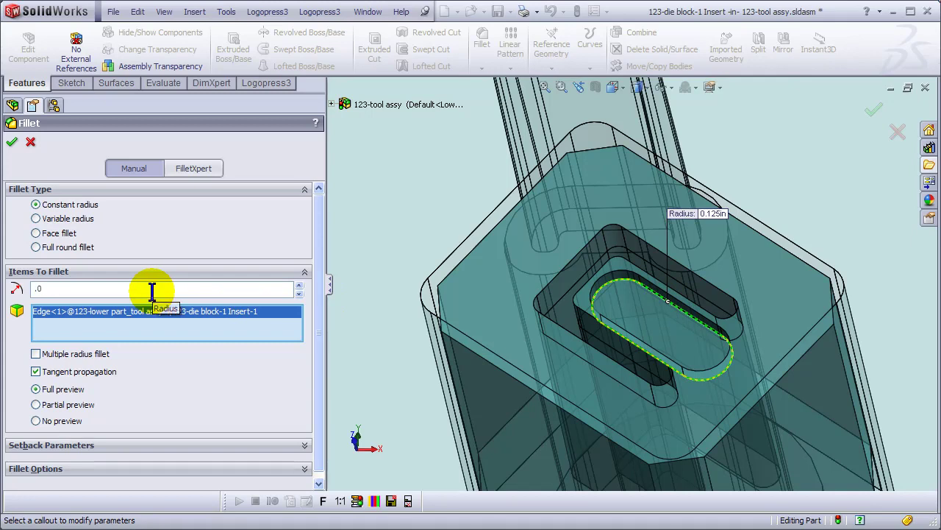
key(Return)
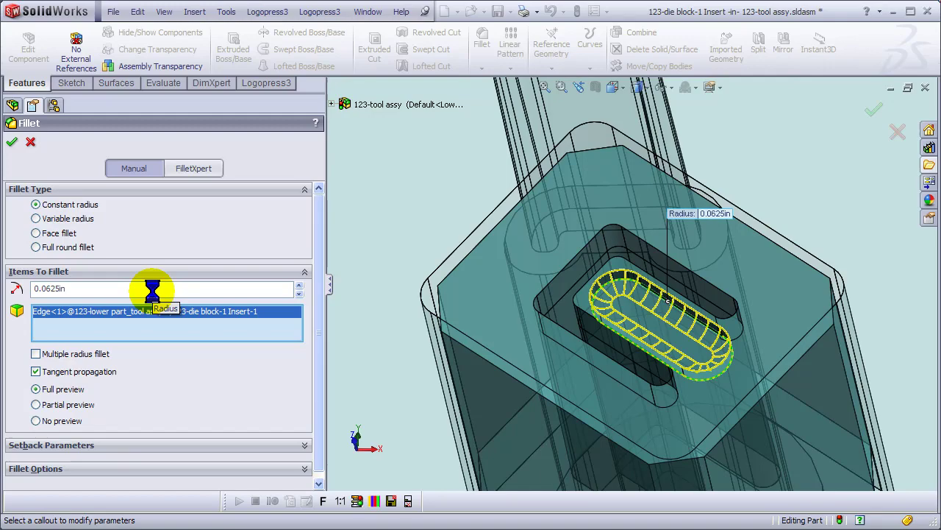
middle_drag(725, 320, 777, 307)
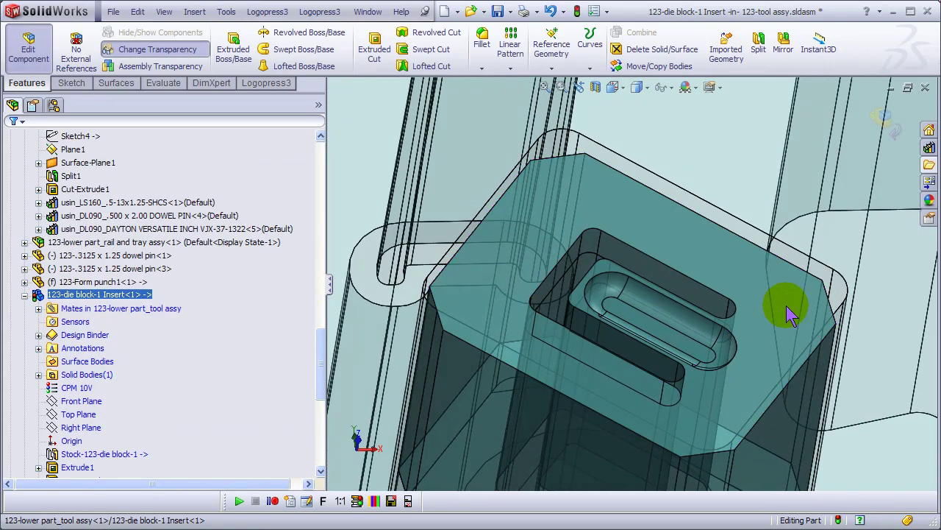
scroll(790, 314, up, 5)
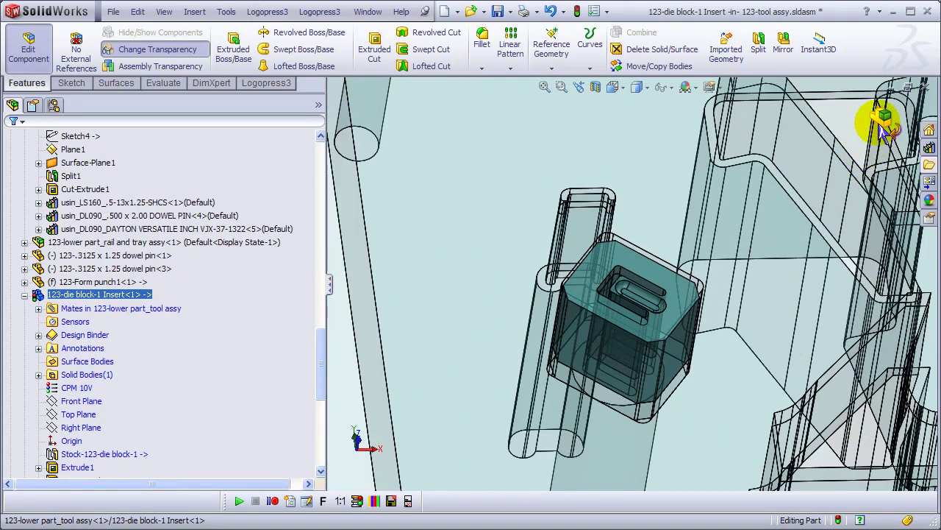
click(886, 131)
Step: Edit the die block in place and start a sketch on its top face
scroll(802, 257, up, 3)
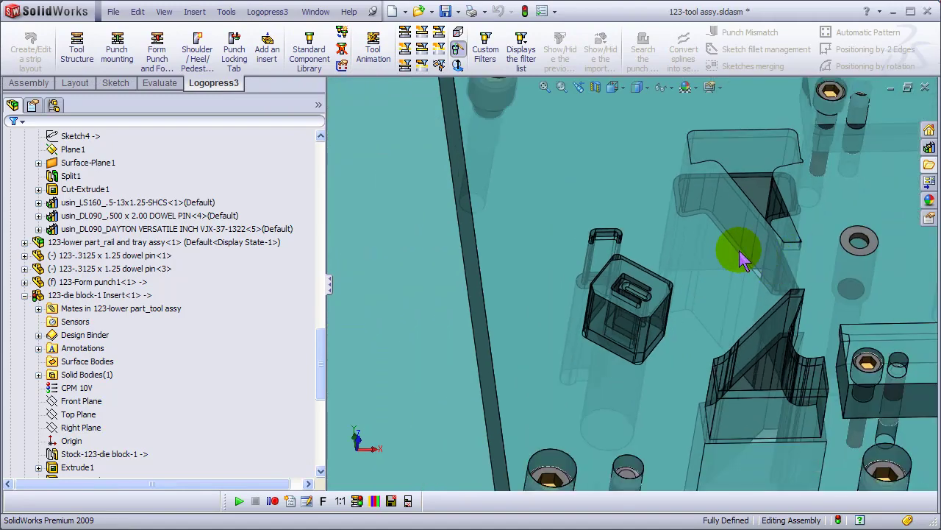
click(672, 225)
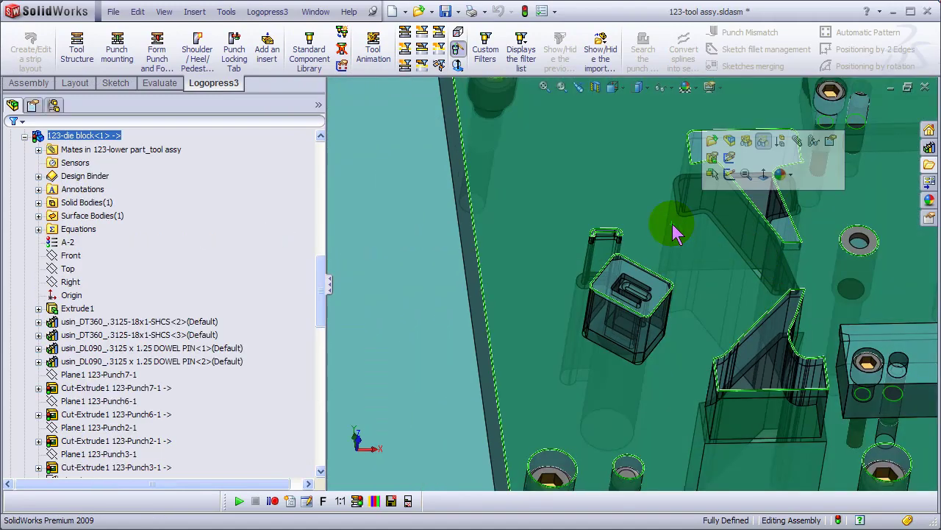
click(730, 142)
scroll(799, 284, up, 4)
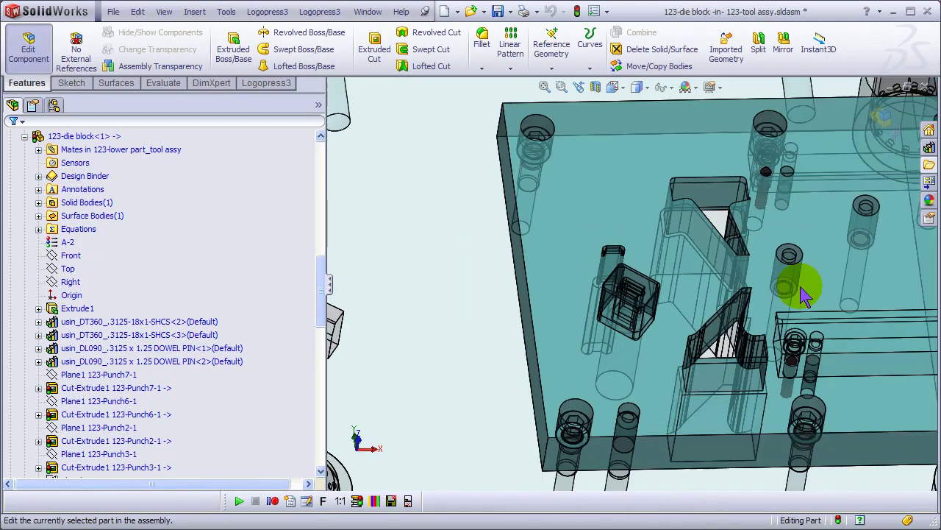
scroll(803, 273, down, 4)
click(753, 259)
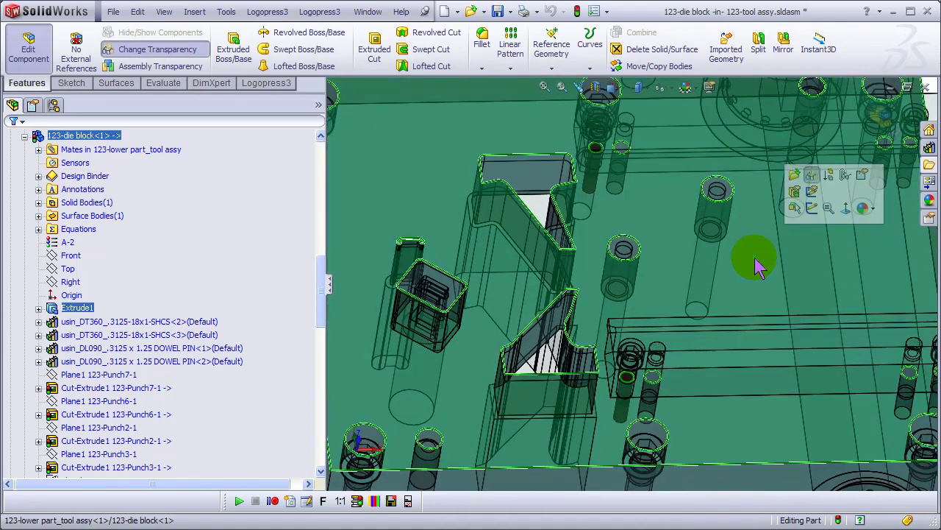
click(811, 205)
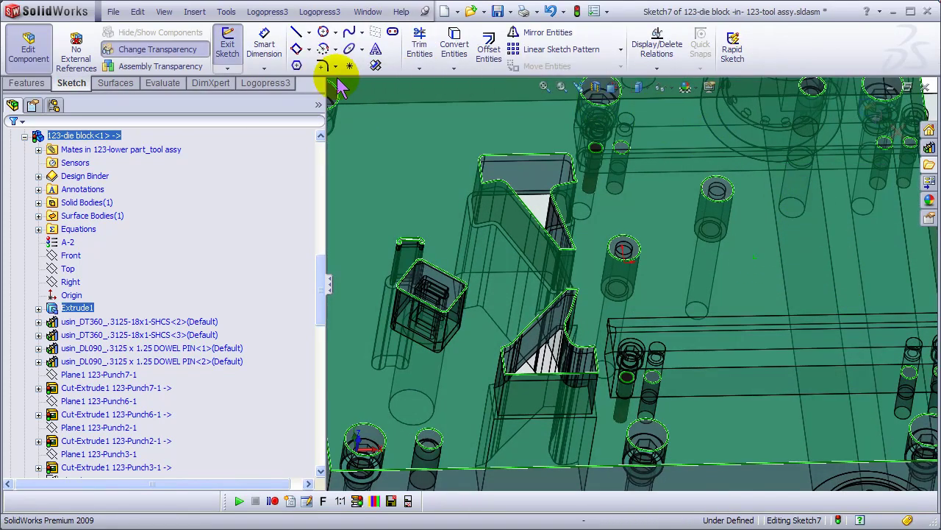
Step: Show the strip assembly over the die block and view the sketch plane straight on
click(266, 82)
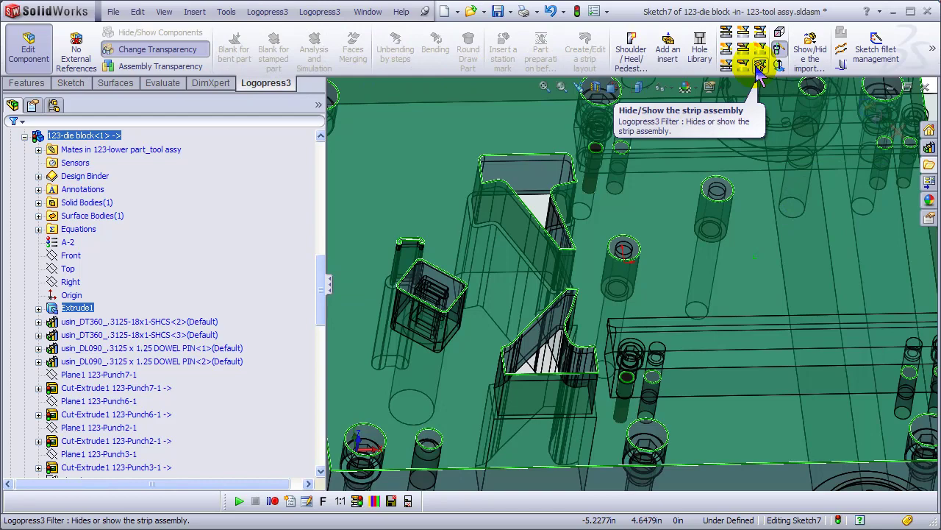
click(779, 65)
mouse_move(786, 248)
middle_down()
mouse_move(782, 284)
mouse_move(652, 203)
middle_up()
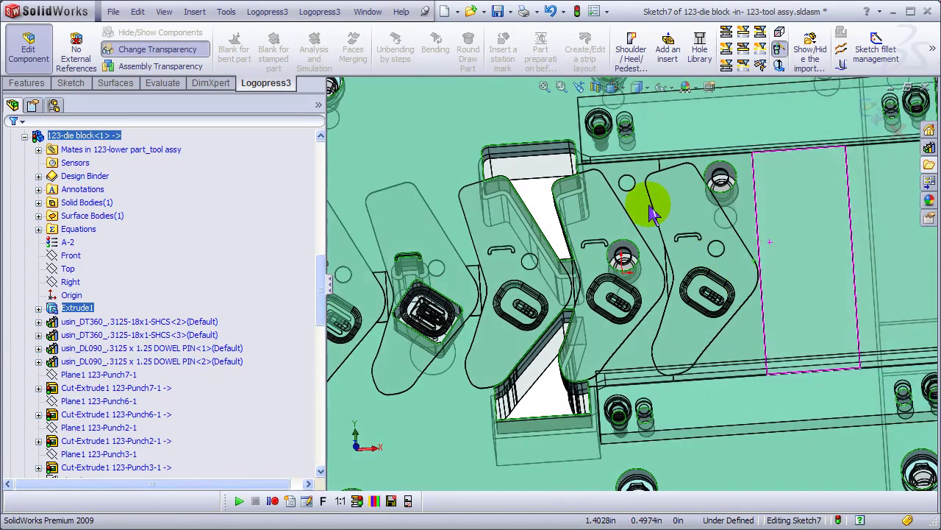
click(778, 48)
click(750, 327)
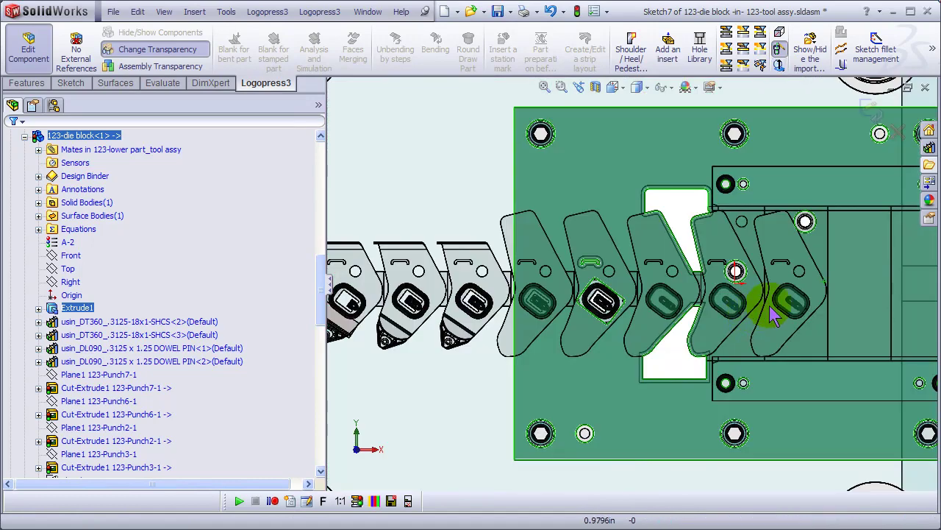
Step: Offset the tangent outer outline of the strip's oblong form outward by 0.020 in, at the second station on the die block's entry side
scroll(794, 309, down, 8)
scroll(751, 309, down, 4)
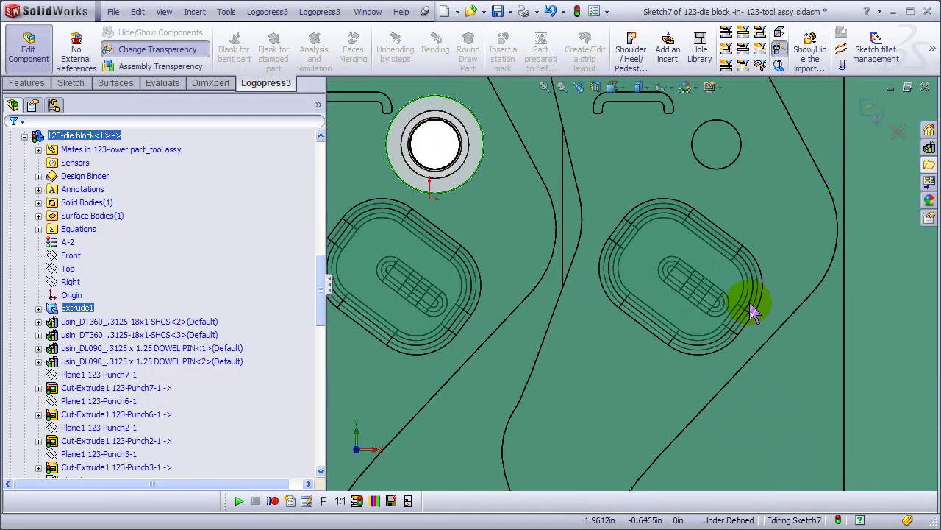
right_click(696, 211)
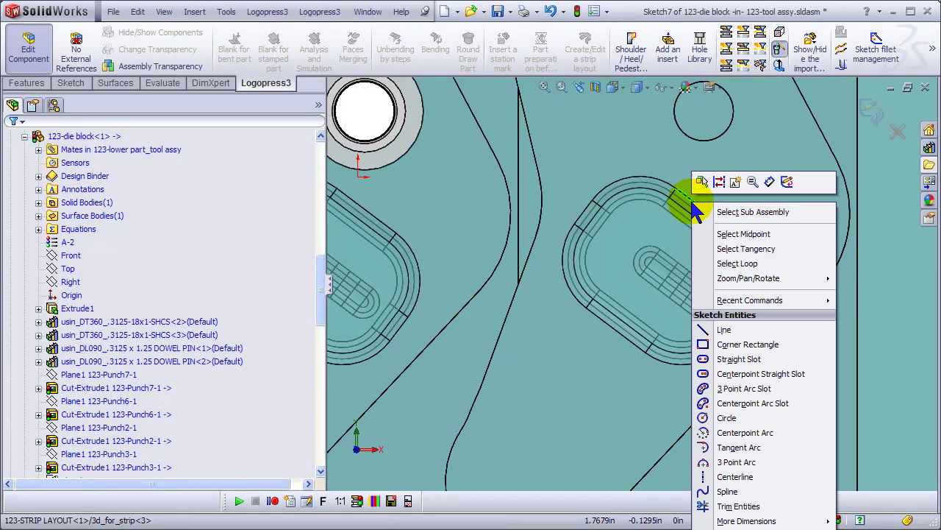
scroll(624, 279, up, 3)
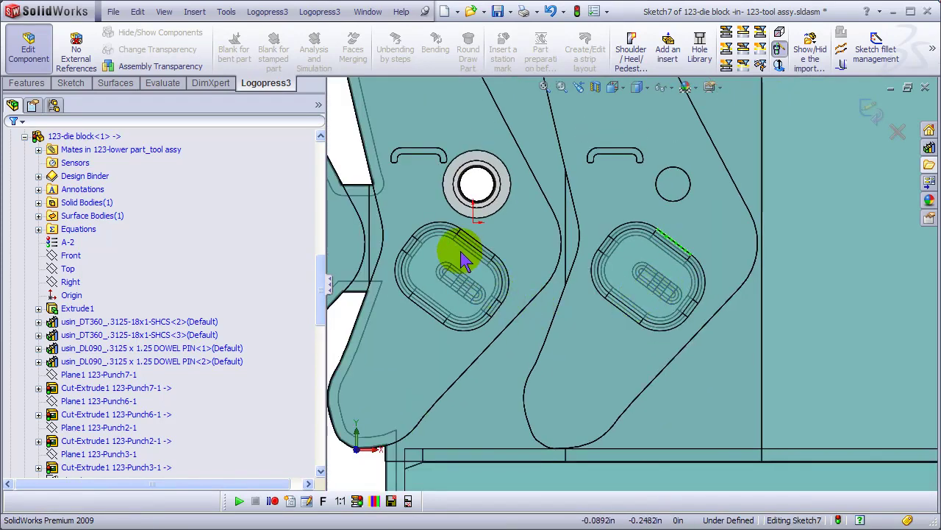
right_click(480, 251)
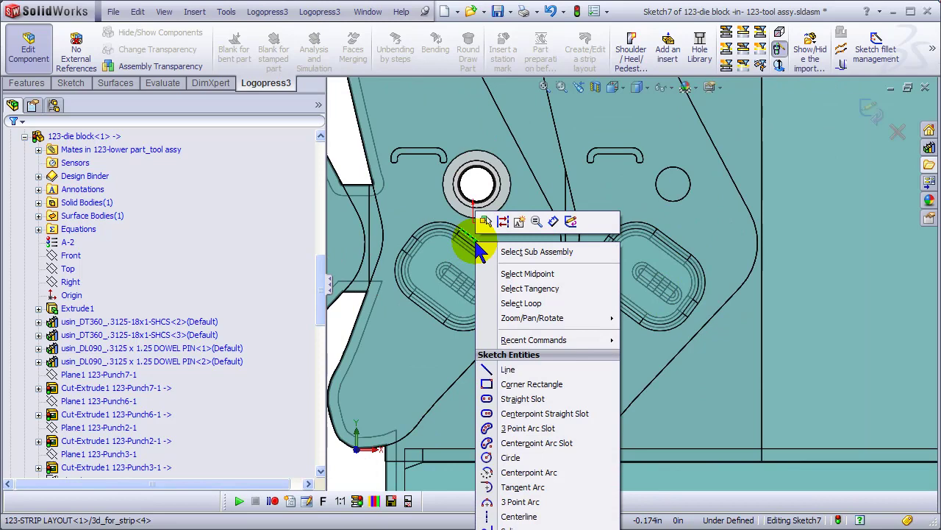
click(520, 289)
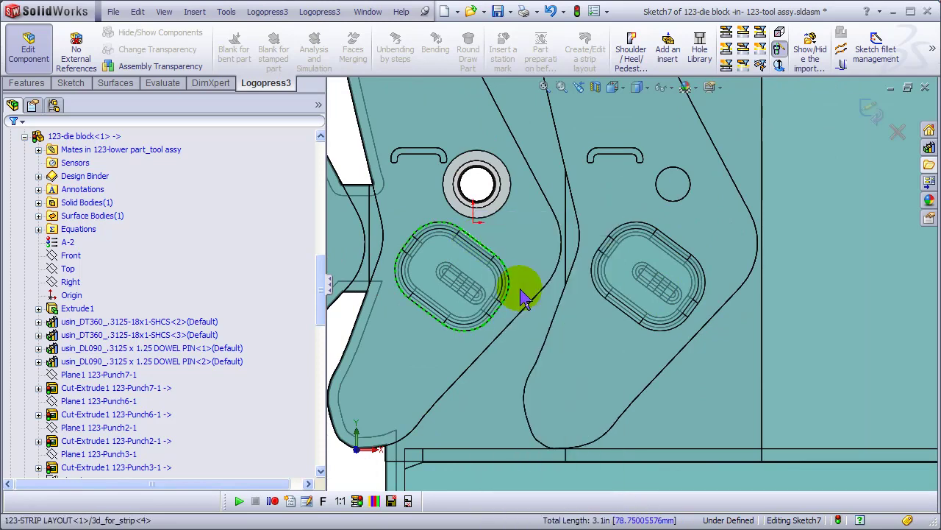
scroll(460, 283, down, 1)
scroll(459, 283, down, 2)
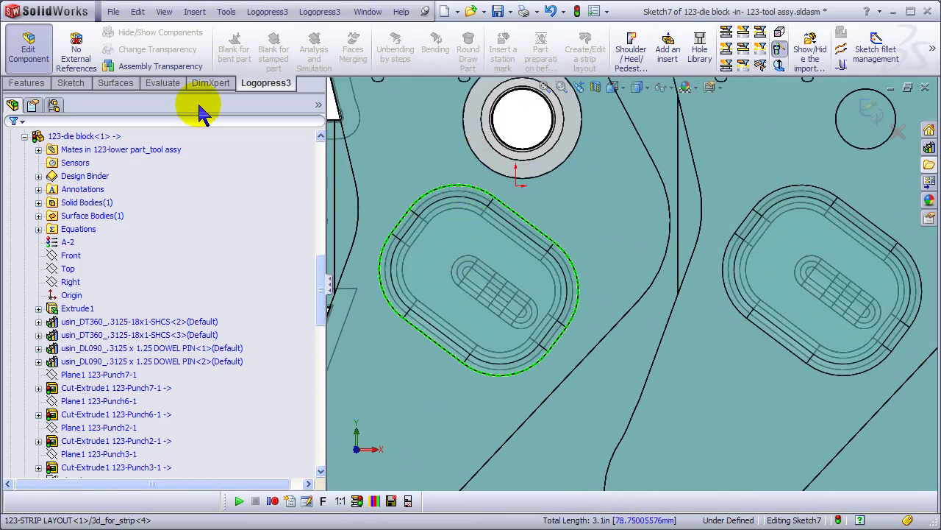
click(70, 83)
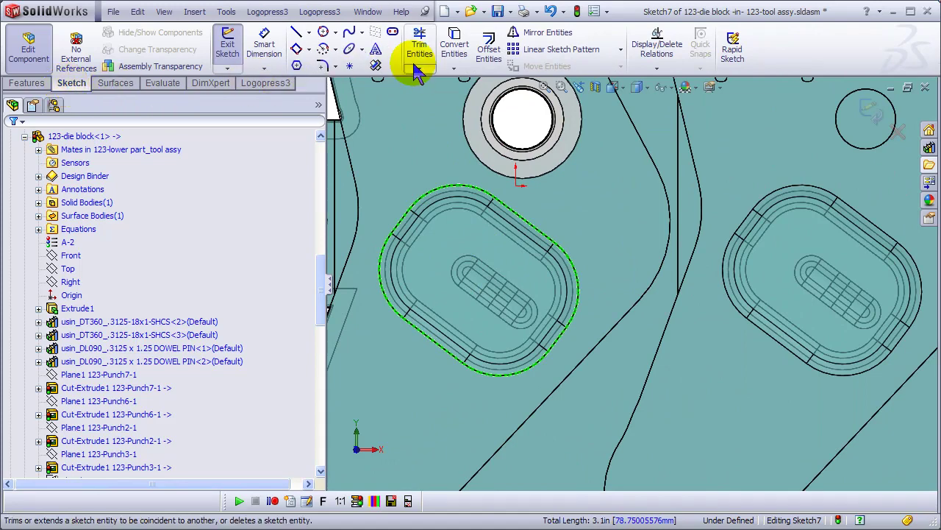
click(489, 51)
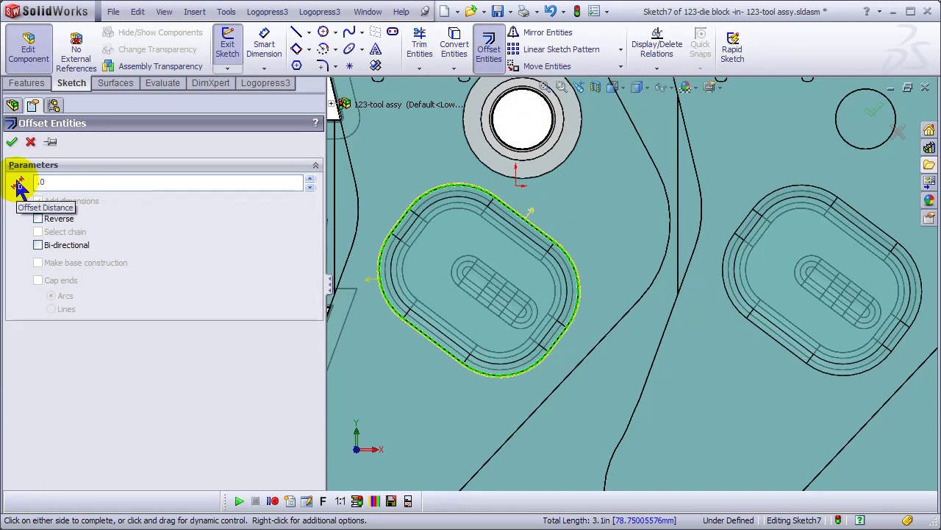
key(Return)
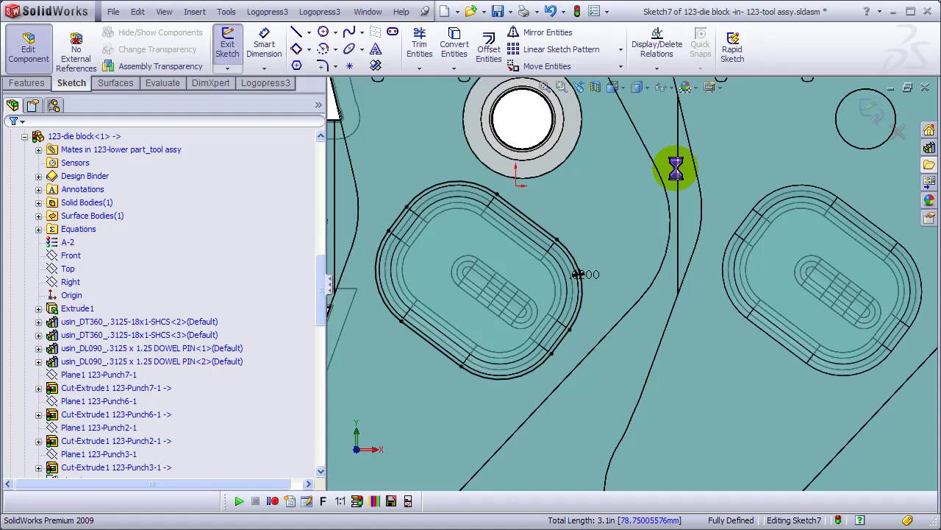
Step: Cut the offset oblong outline blind 0.28 in deep into the die block and hide the strip assembly
key(ctrl+e)
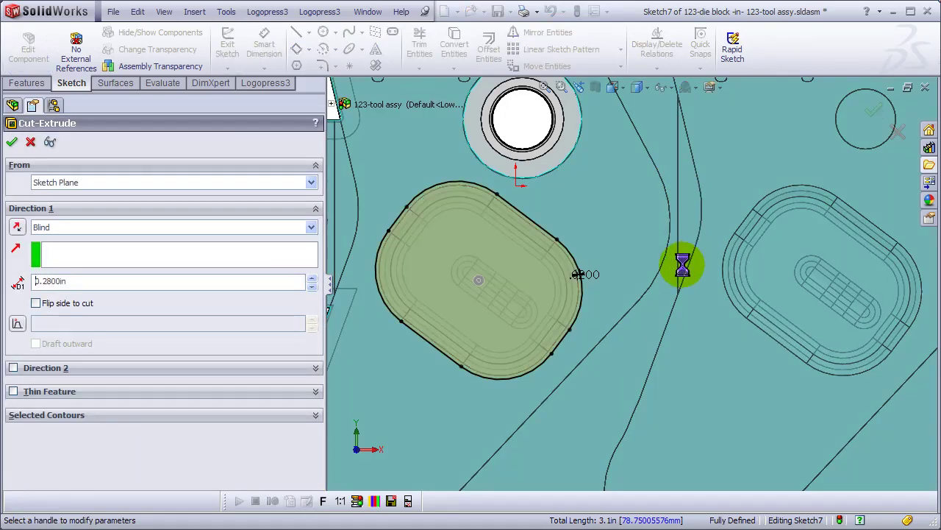
key(Return)
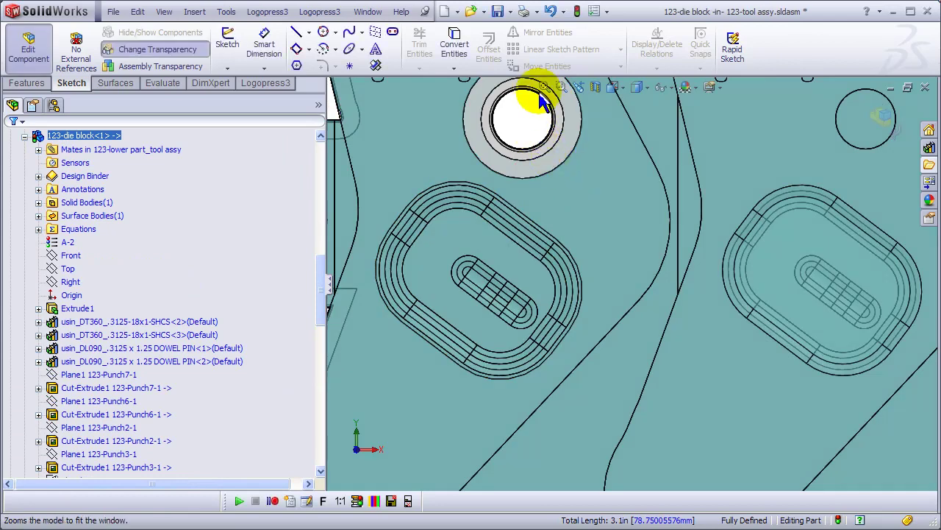
click(265, 83)
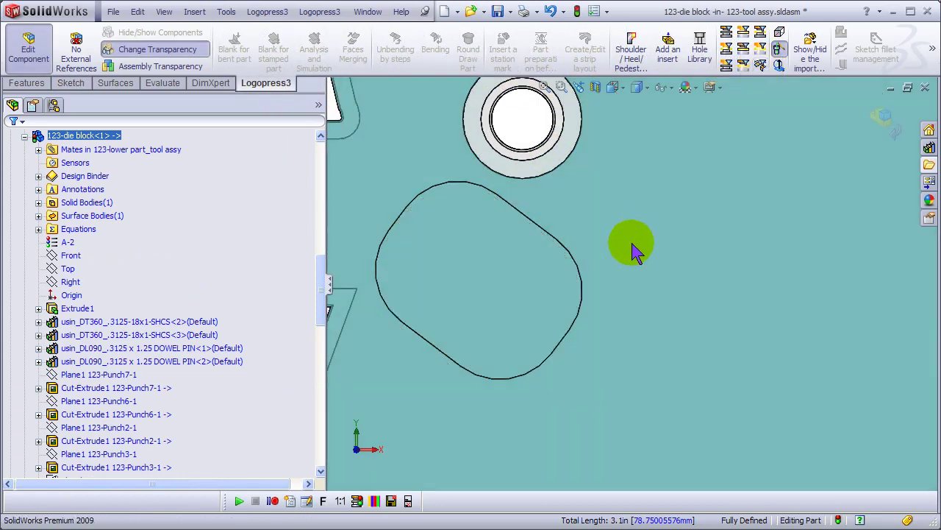
Step: Set up a linear pattern of the oblong cut along the die block's long front edge, reversed, with 1.8 in spacing and 4 instances
mouse_move(626, 246)
middle_down()
mouse_move(598, 304)
mouse_move(597, 231)
mouse_move(563, 263)
mouse_move(420, 325)
mouse_move(508, 320)
mouse_move(410, 297)
middle_up()
drag(324, 275, 316, 311)
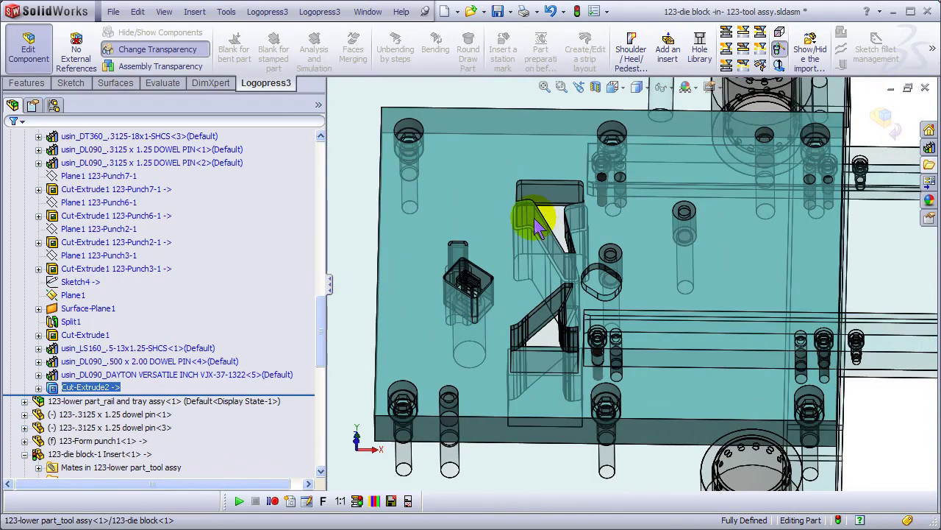
click(35, 86)
click(511, 43)
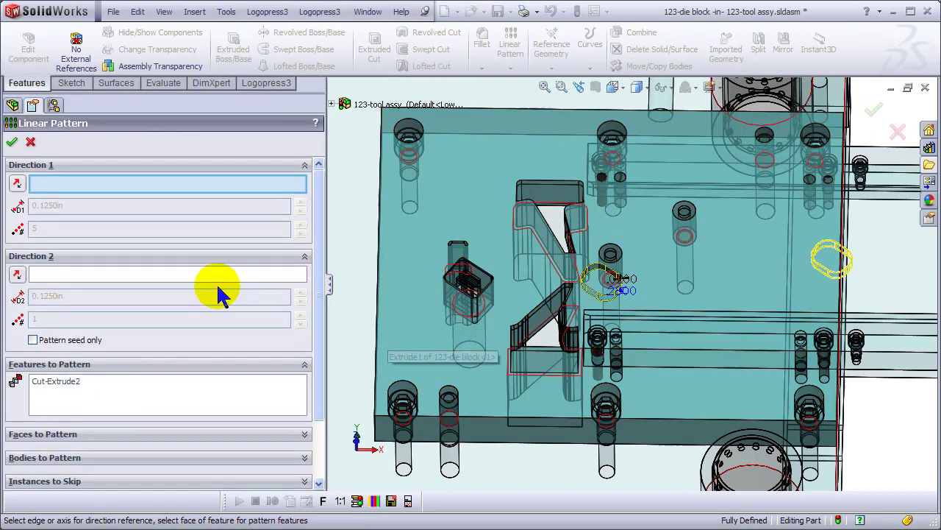
click(492, 419)
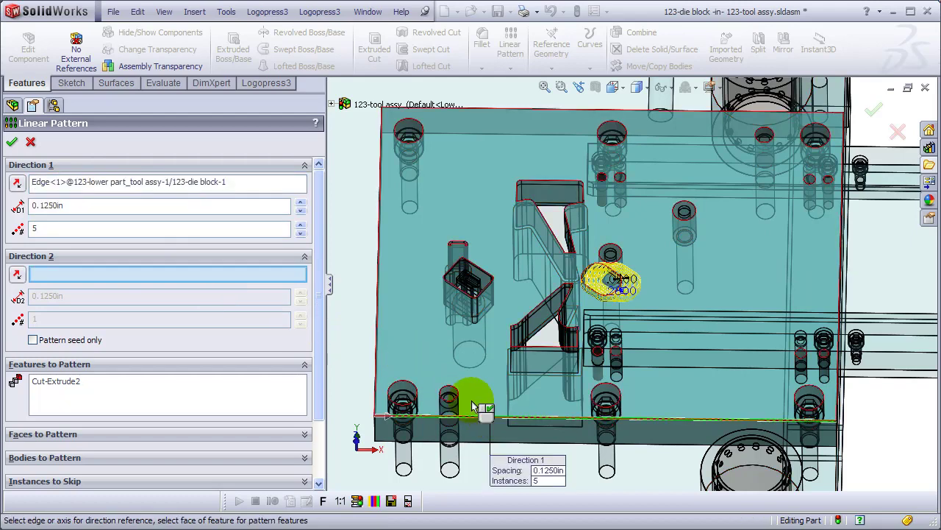
drag(75, 205, 16, 199)
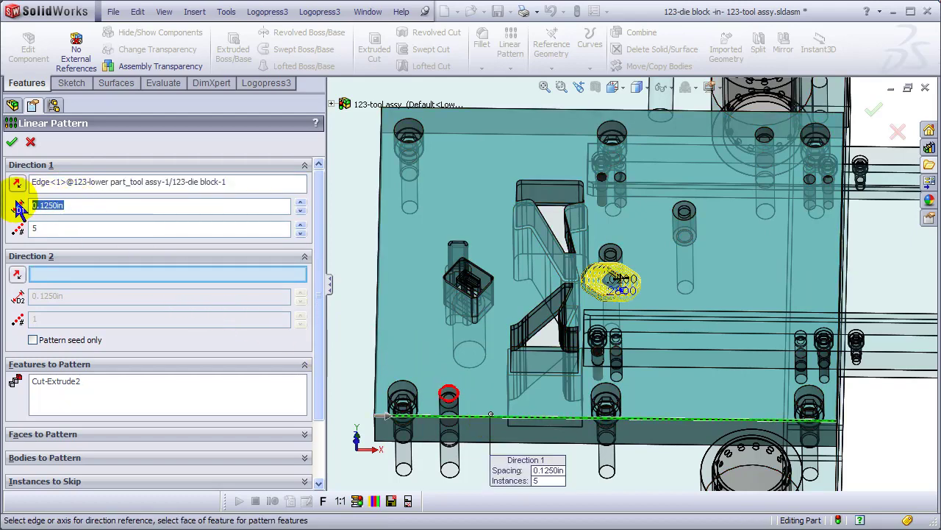
key(Return)
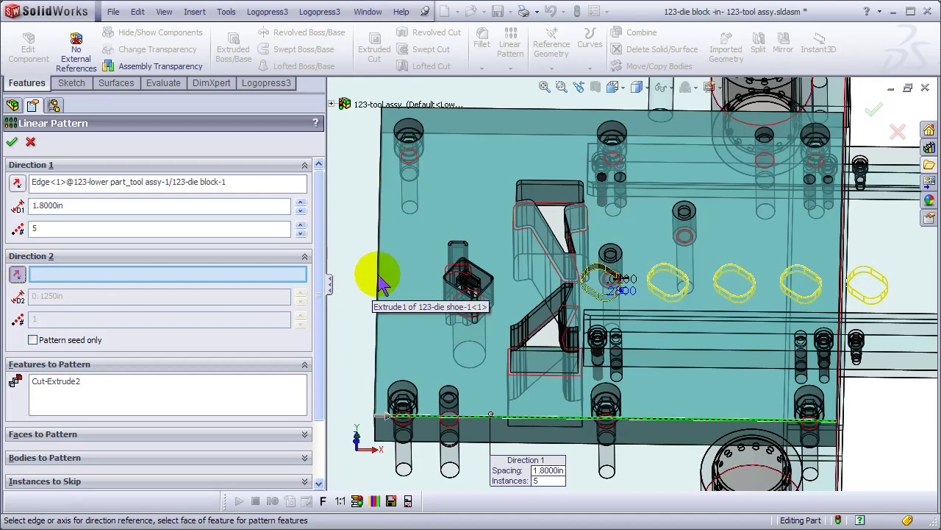
middle_drag(374, 263, 382, 265)
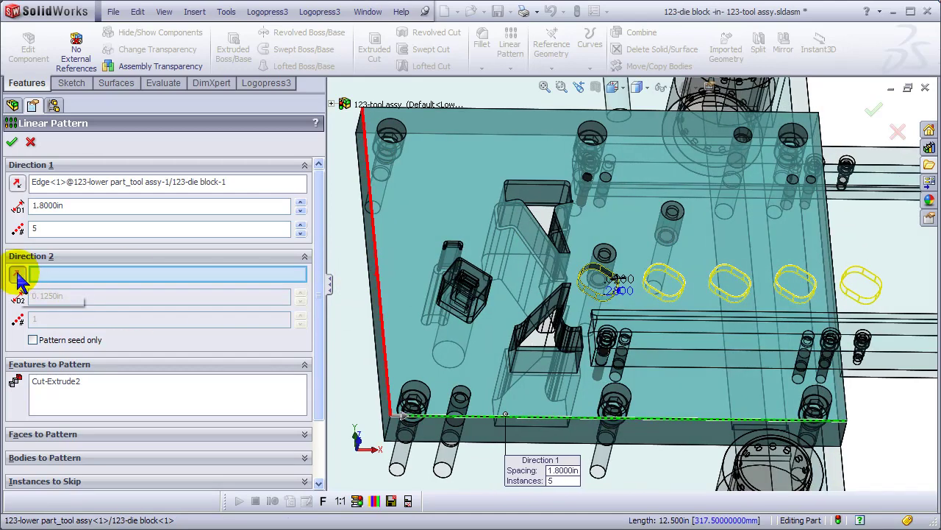
click(18, 184)
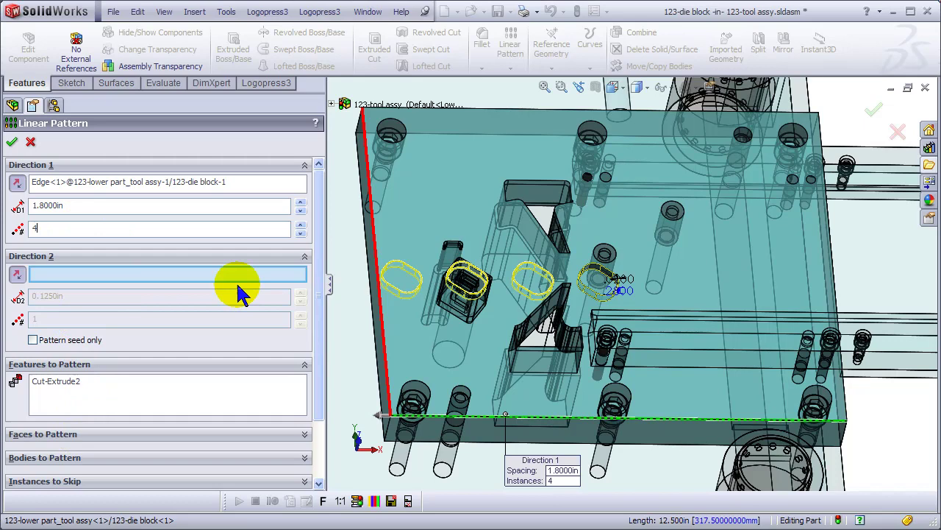
Step: Skip pattern instance (3, 1) over the die block insert and complete the linear pattern
scroll(309, 325, down, 3)
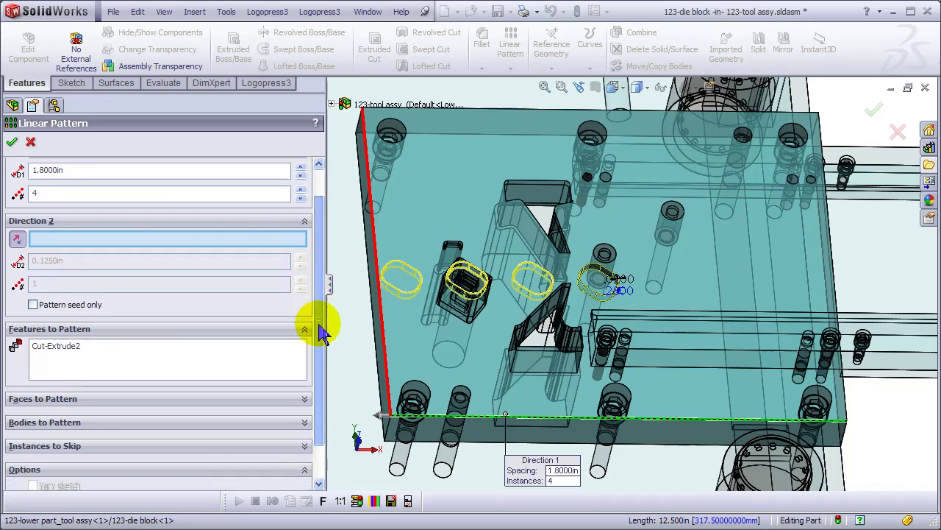
click(94, 404)
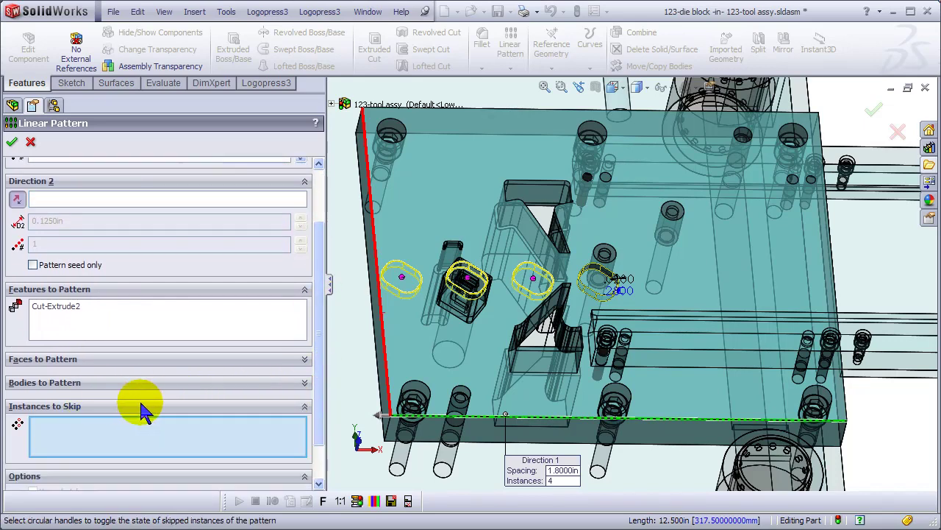
scroll(470, 294, down, 2)
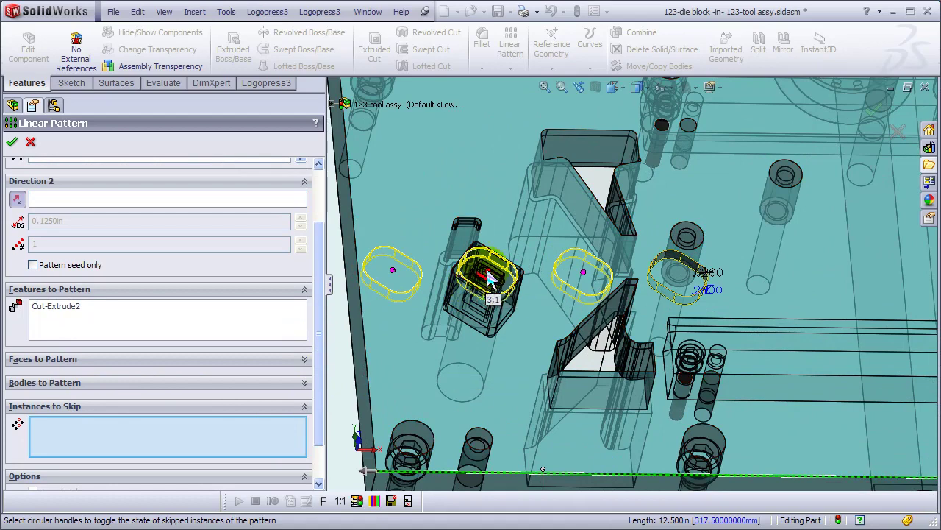
click(490, 278)
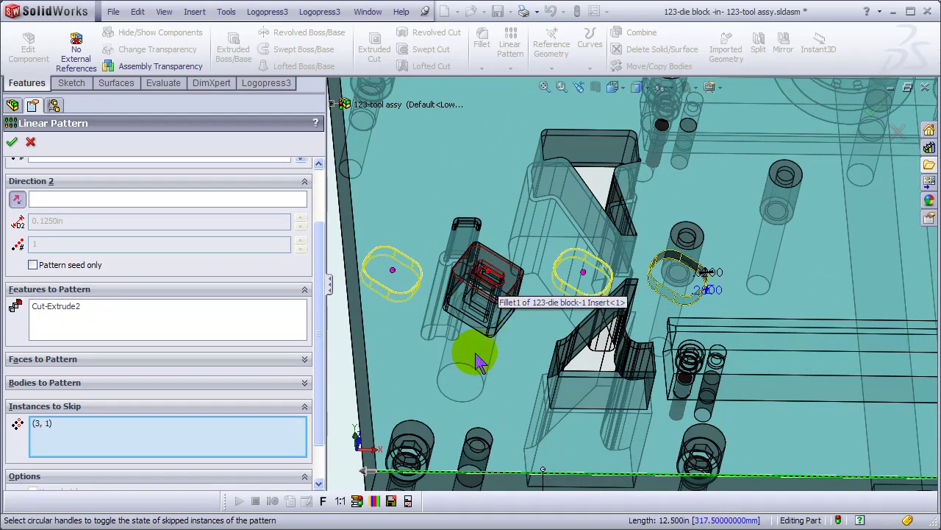
scroll(514, 282, up, 2)
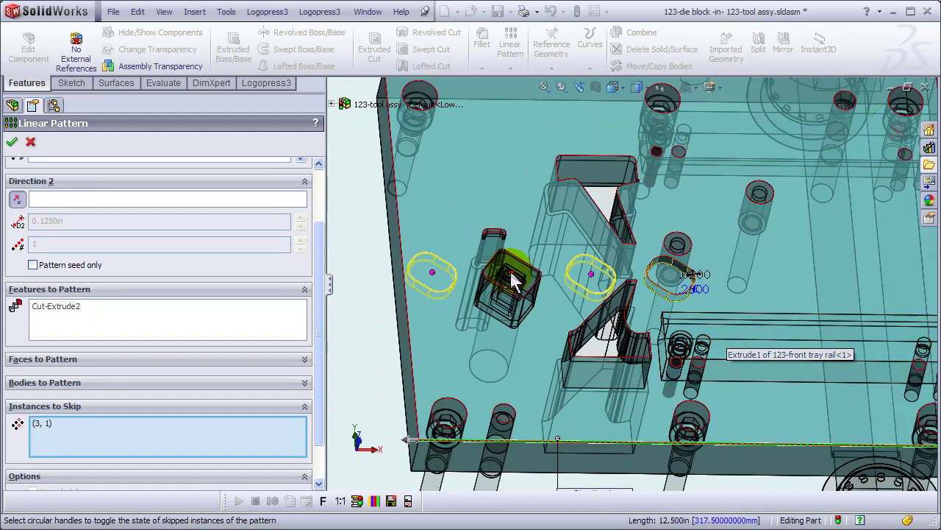
click(12, 142)
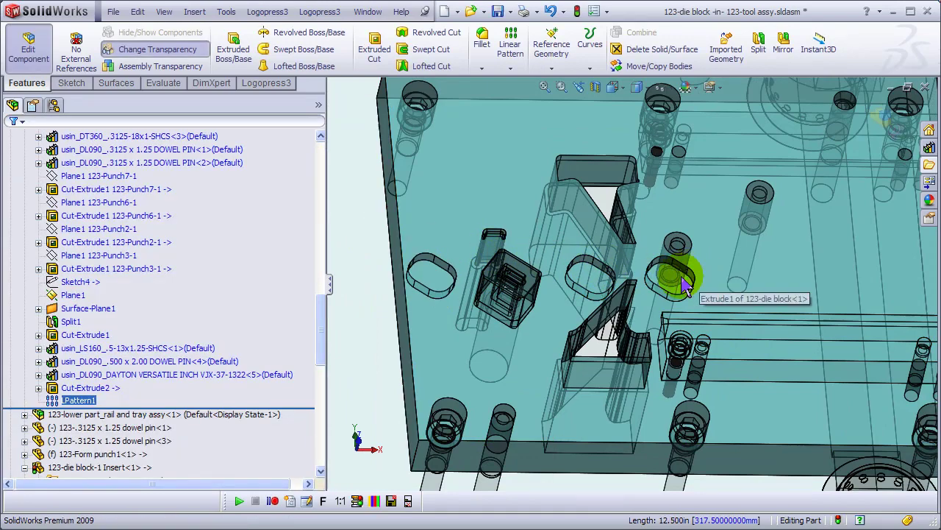
Step: Finish editing the die block and show the strip assembly over the lower tool
click(28, 44)
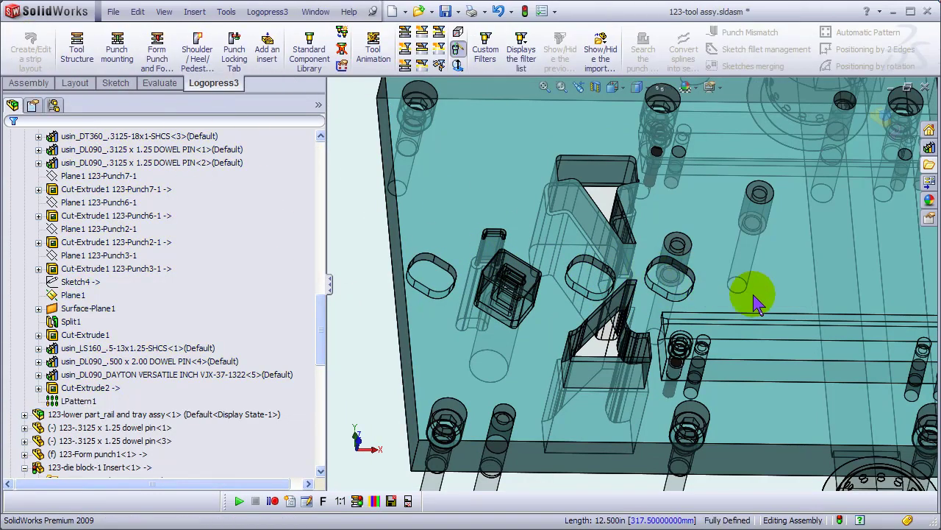
key(f)
middle_drag(726, 272, 728, 252)
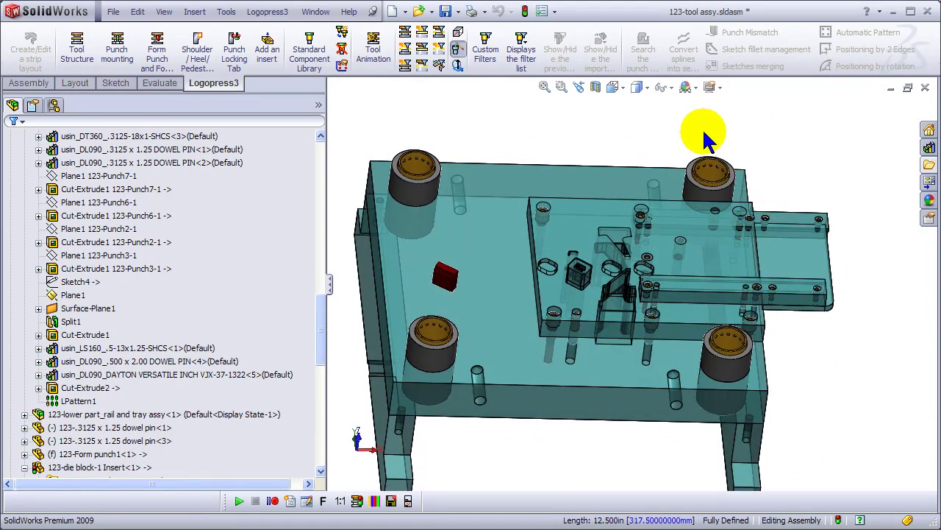
click(439, 67)
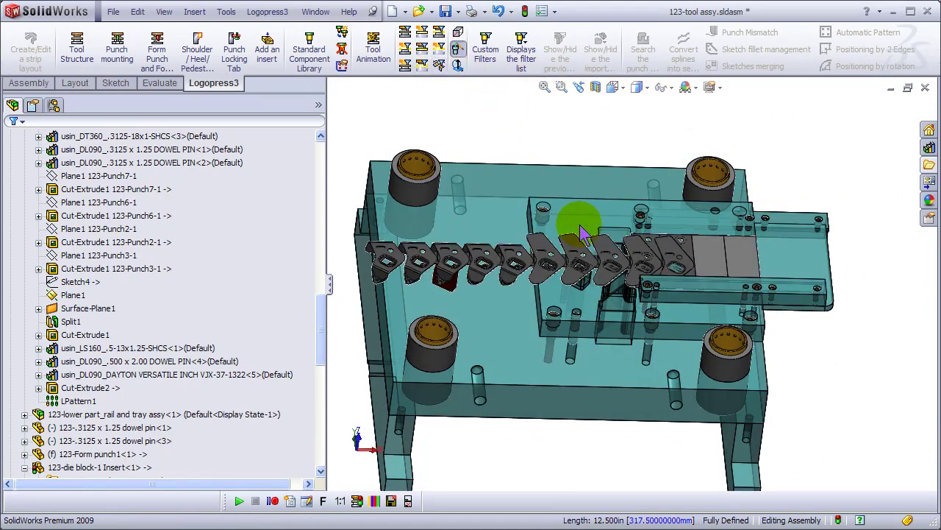
scroll(561, 266, down, 3)
mouse_move(482, 272)
middle_down()
mouse_move(479, 206)
mouse_move(490, 300)
mouse_move(485, 283)
middle_up()
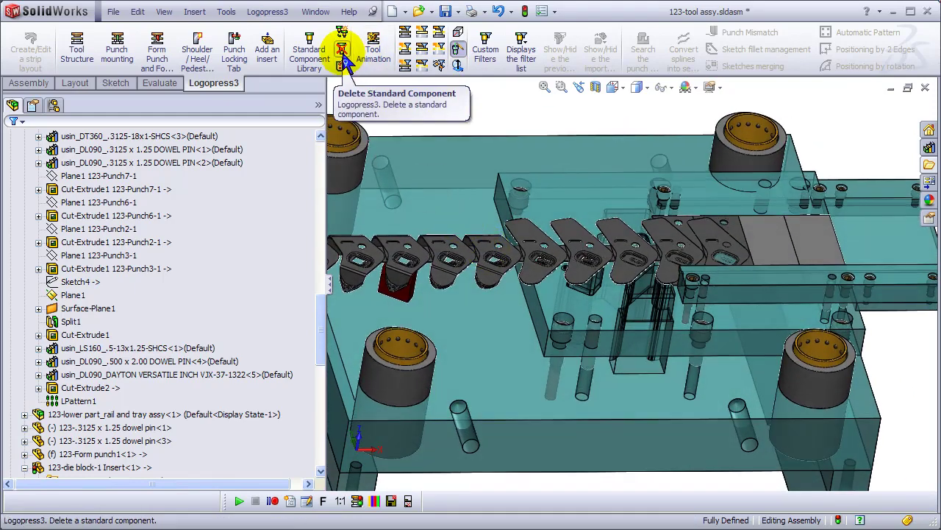
Step: Display the whole tool and save the tool assembly
click(406, 32)
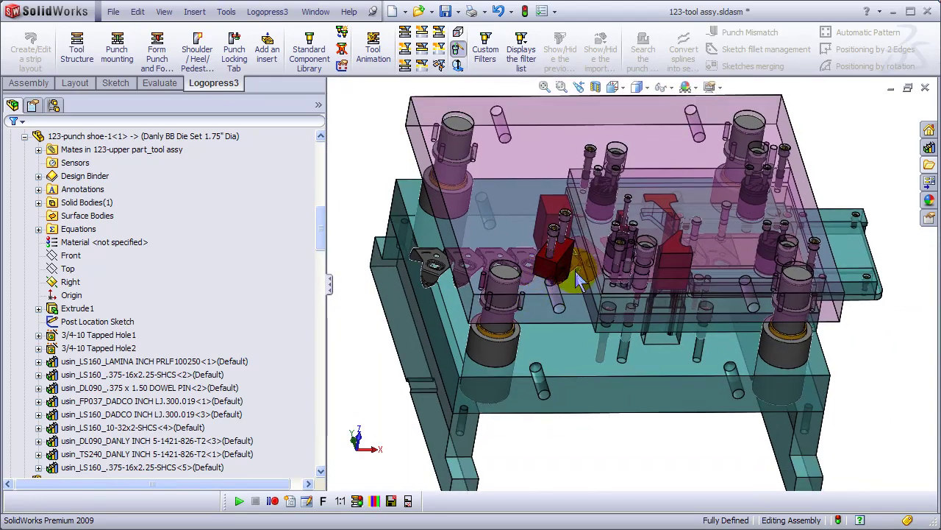
middle_drag(559, 298, 581, 230)
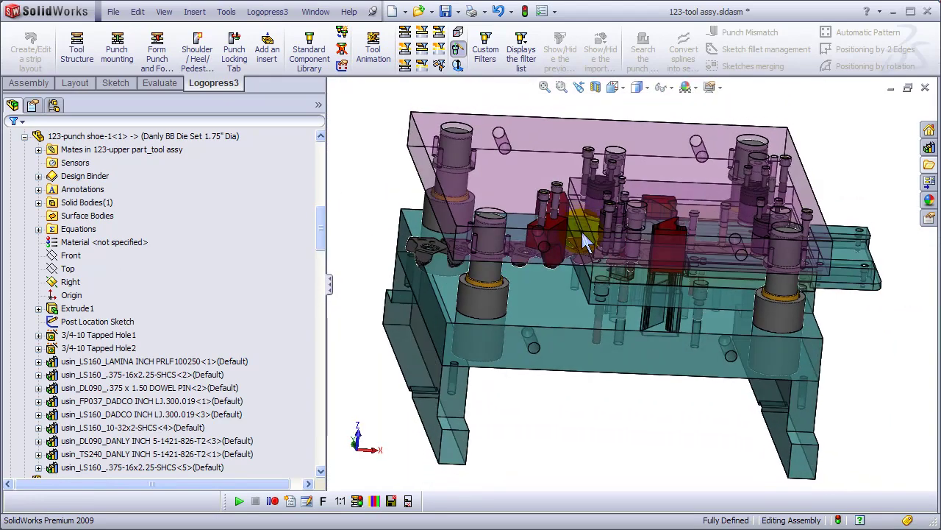
key(ctrl+s)
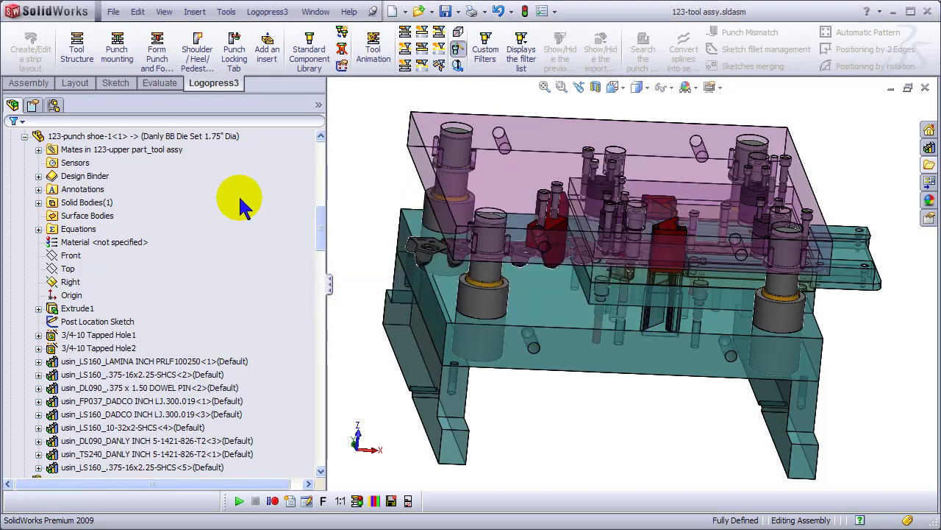
Step: Collapse the expanded feature tree, start Tool Animation and set the strip lift to 0.54 in
right_click(240, 198)
click(283, 208)
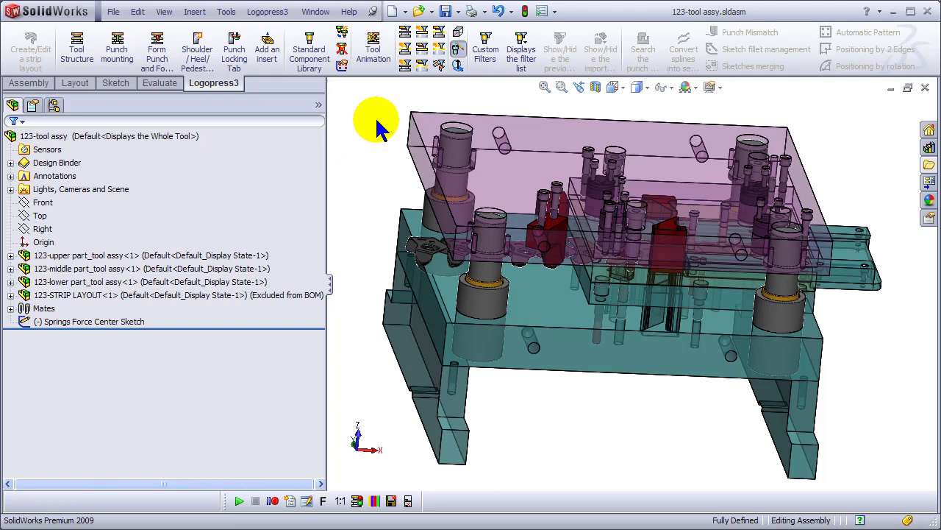
click(375, 57)
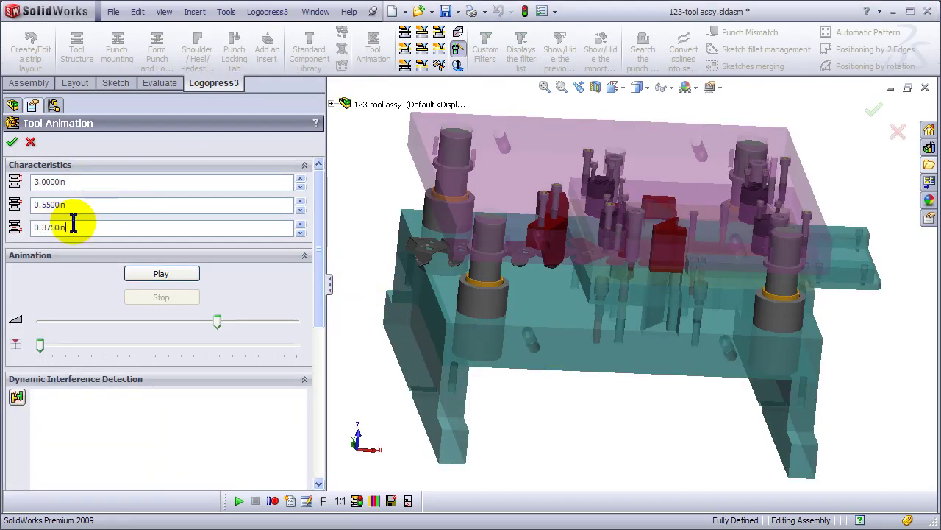
drag(73, 226, 36, 226)
text(.)
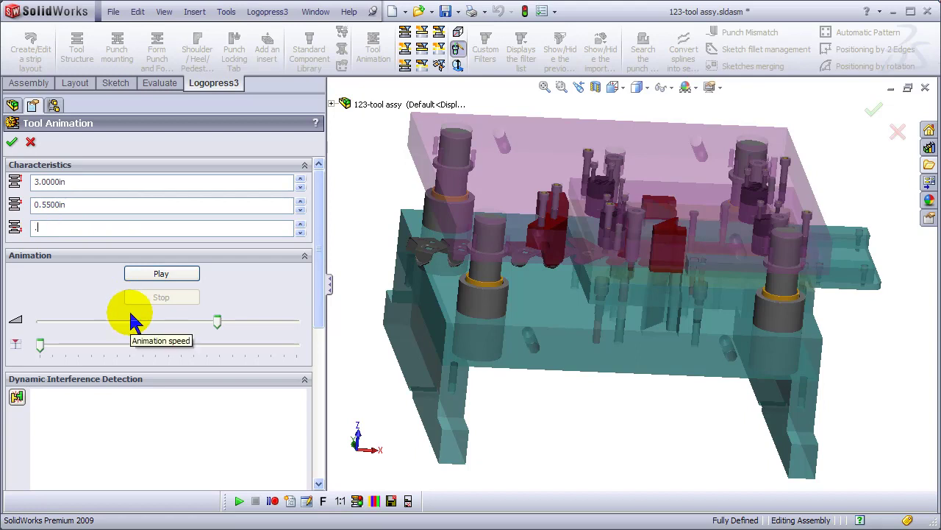
text(5)
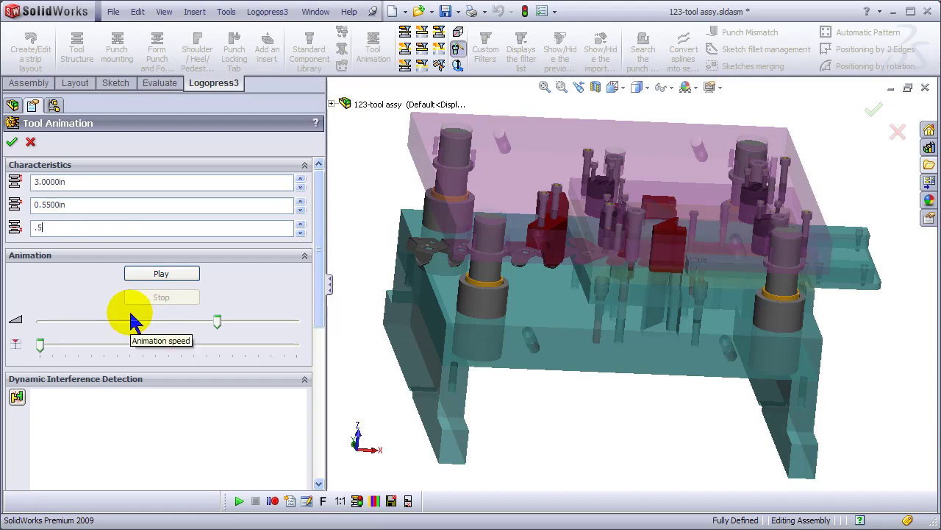
text(4)
key(Return)
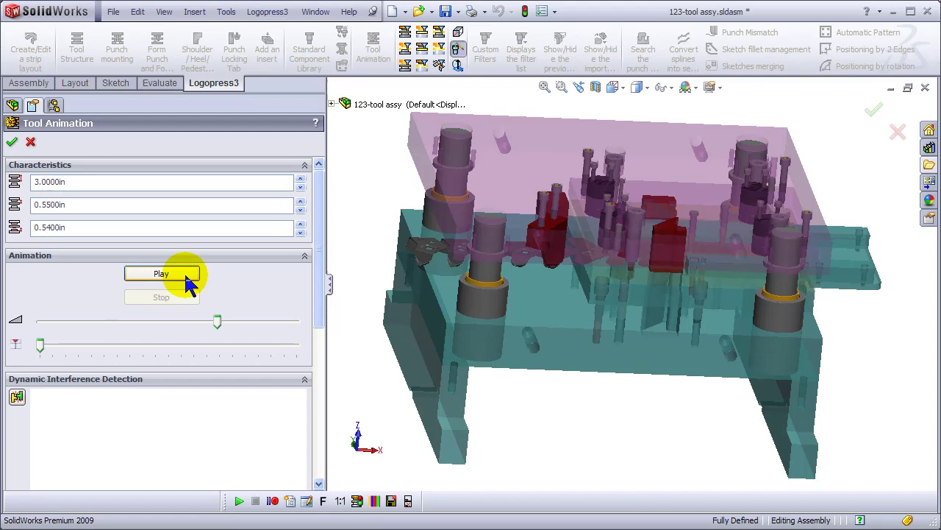
Step: Run dynamic interference detection and inspect the opened and shut results, highlighting the die block involved in the shut interference
click(16, 398)
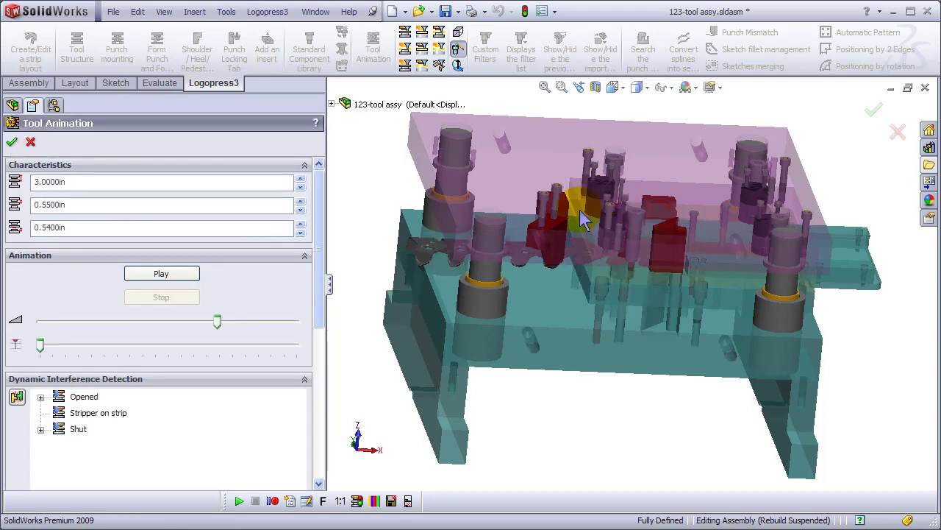
click(41, 397)
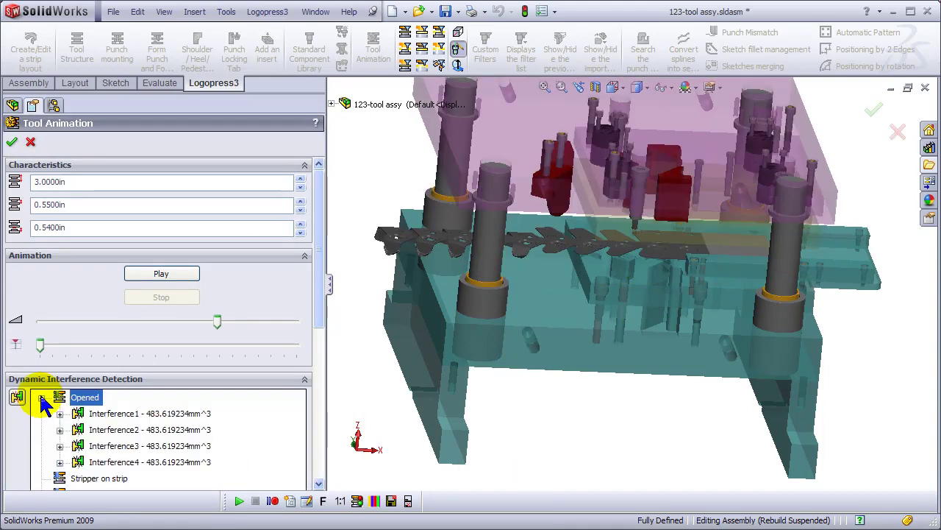
click(41, 398)
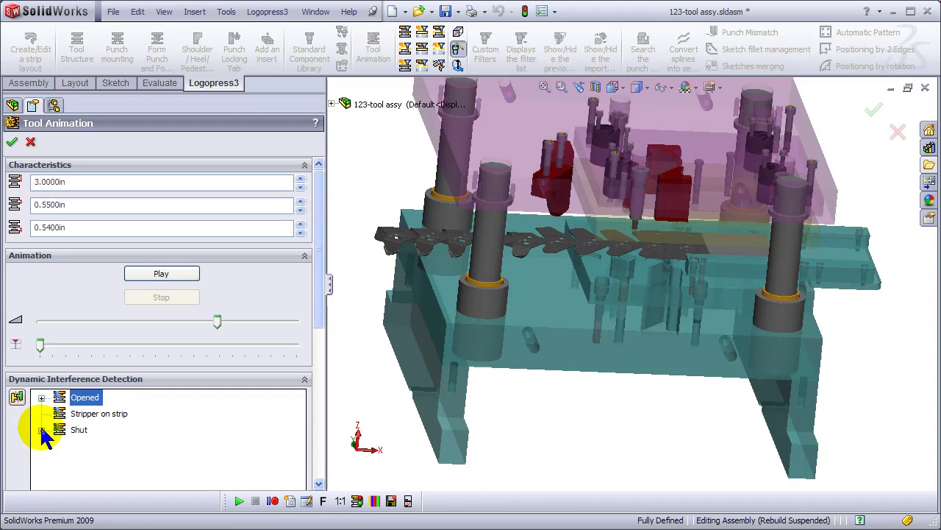
click(41, 429)
click(110, 446)
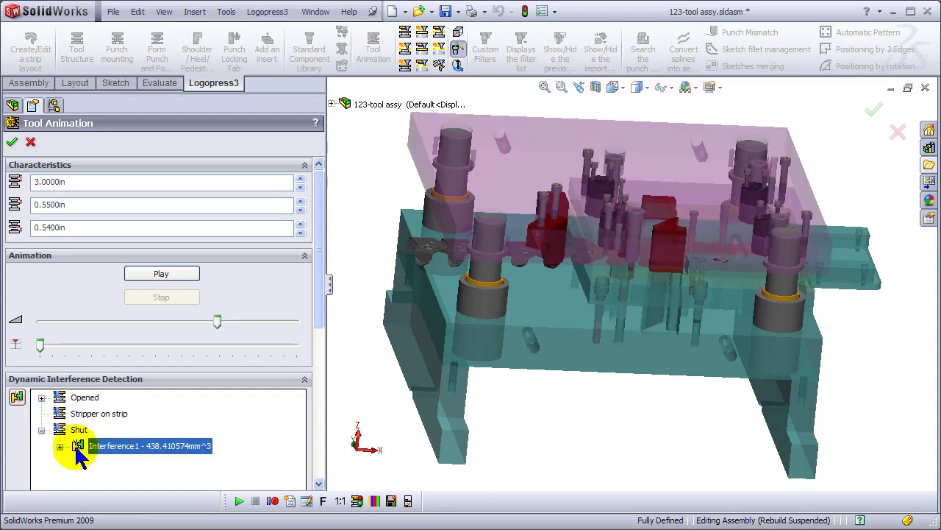
click(60, 446)
click(121, 462)
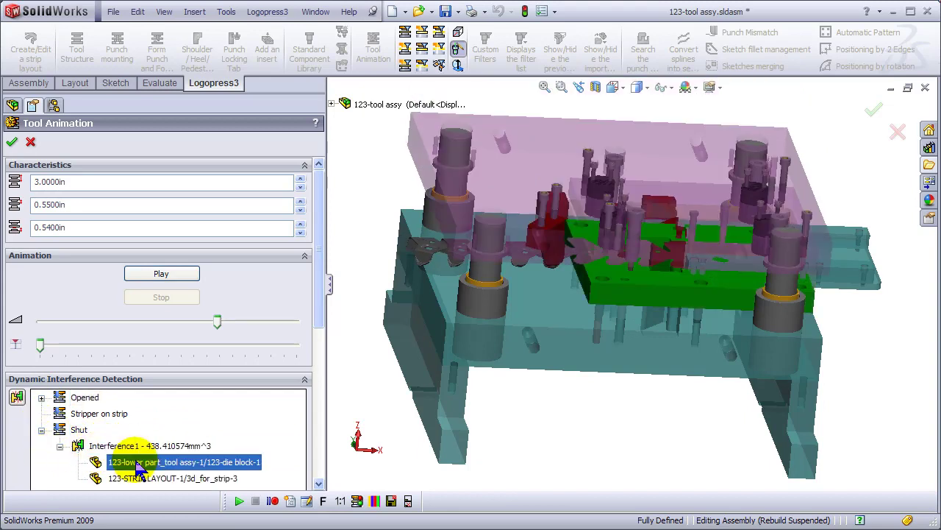
Step: Hide the non-interfering components and examine where the strip part interferes with the die block in the shut position
drag(317, 284, 315, 440)
click(55, 444)
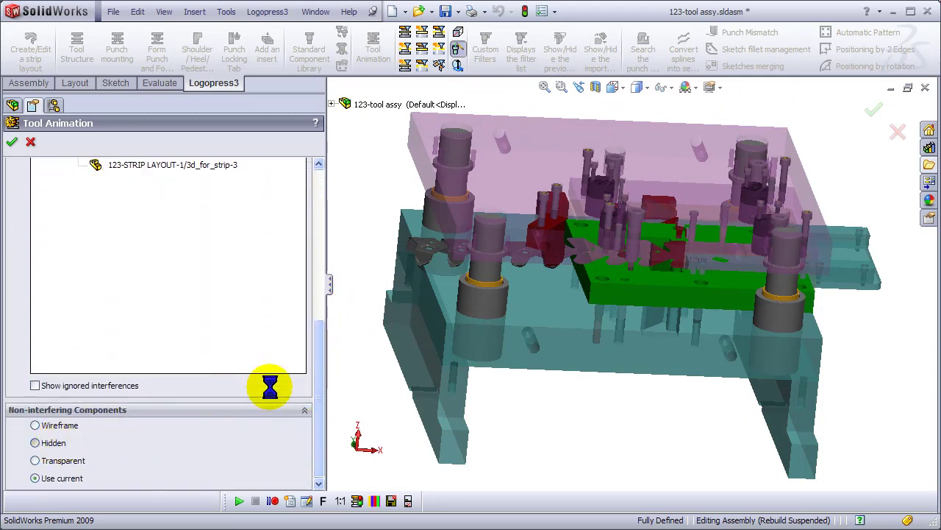
scroll(767, 259, down, 5)
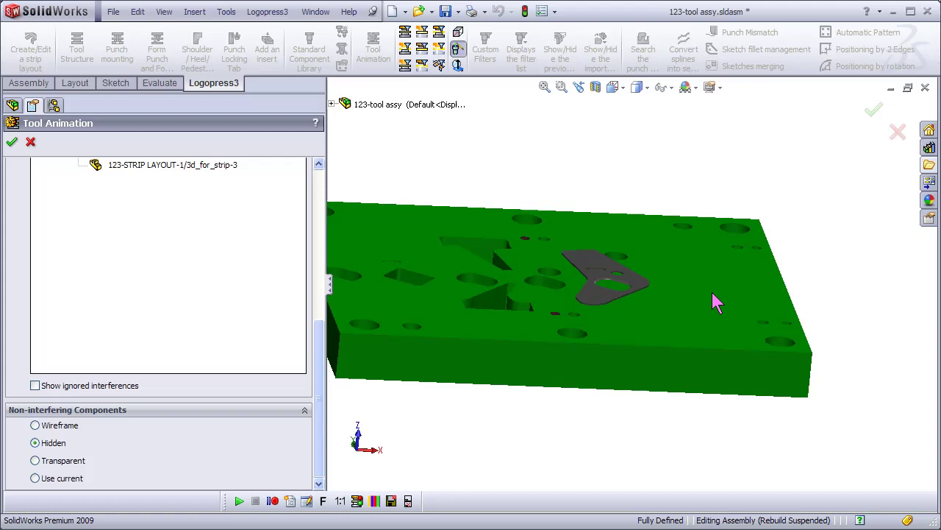
drag(318, 333, 324, 279)
click(136, 302)
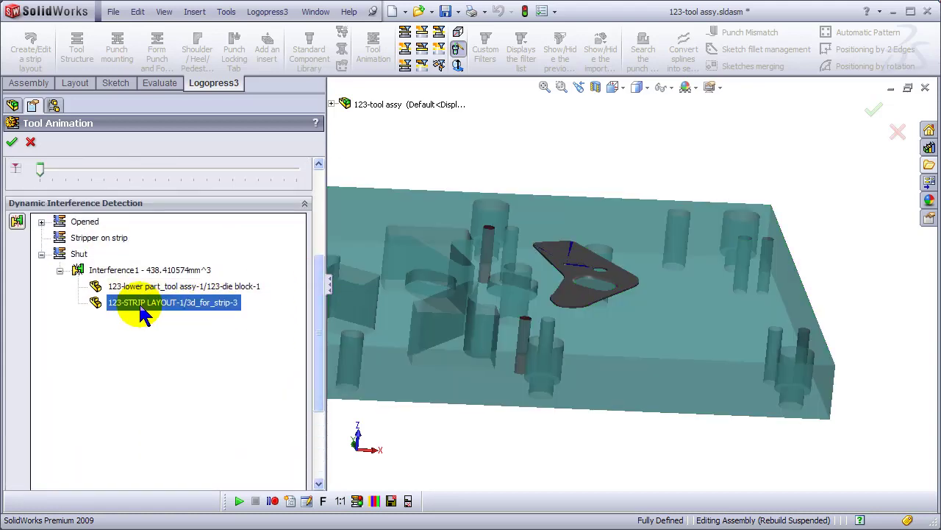
middle_drag(502, 300, 597, 333)
Step: Accept the tool animation settings and show the whole tool enlarged in front view with the feature tree area hidden
click(12, 141)
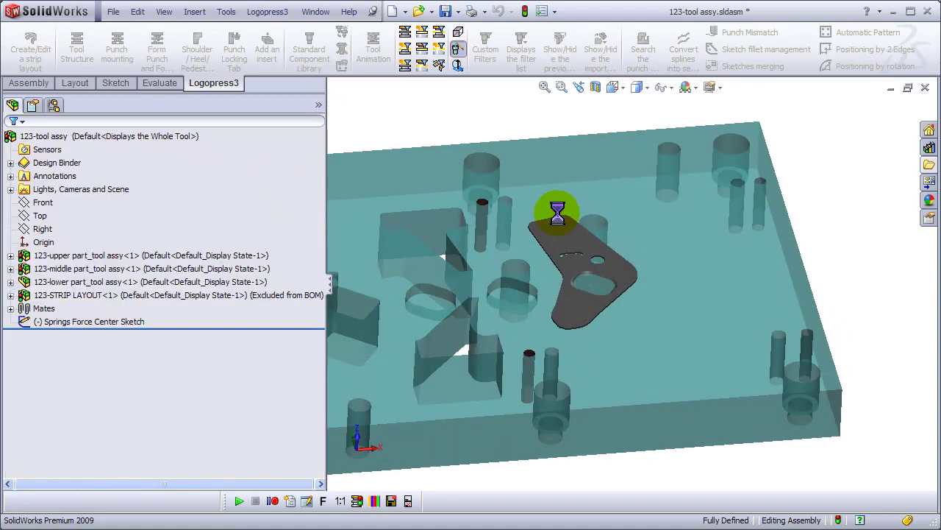
click(417, 306)
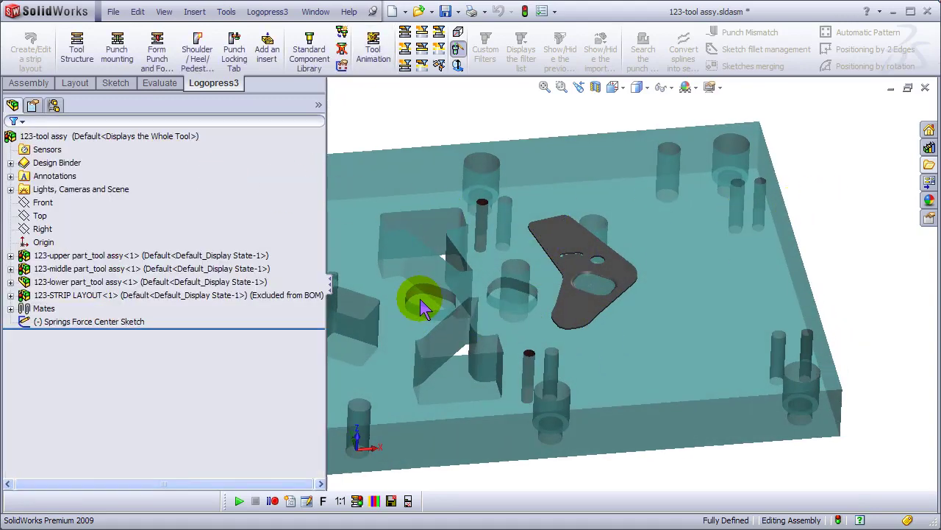
key(f)
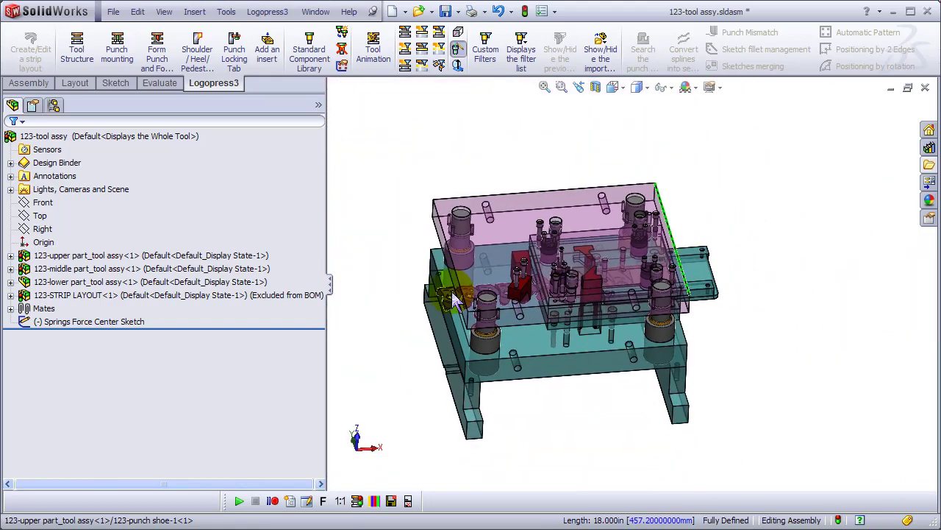
middle_drag(665, 295, 655, 194)
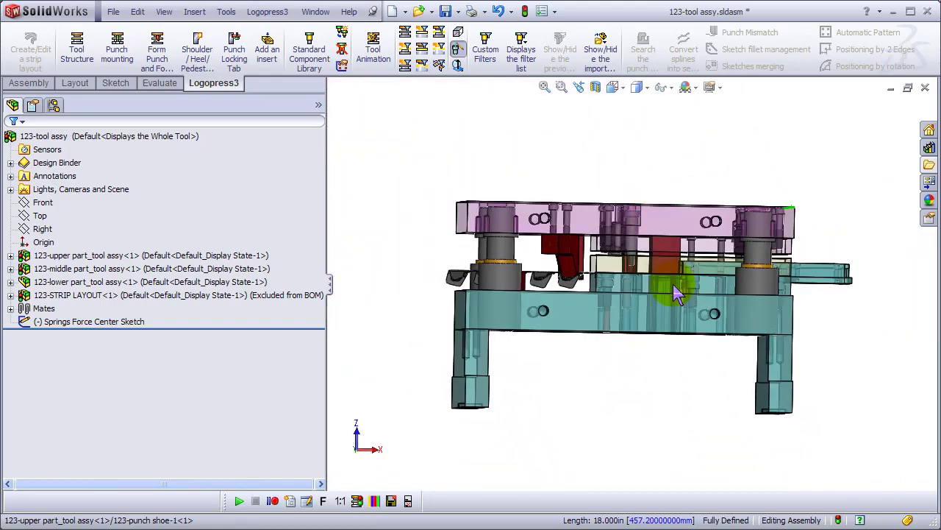
scroll(673, 328, down, 3)
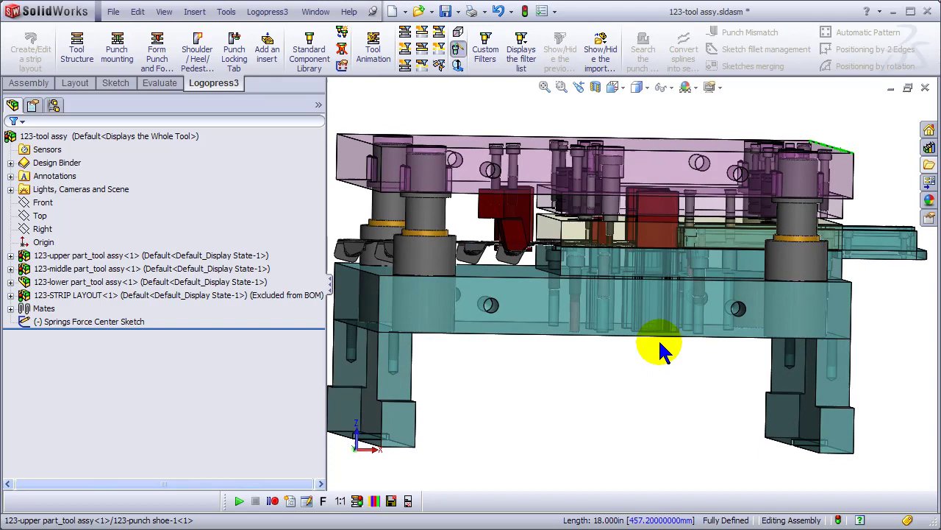
key(ctrl+1)
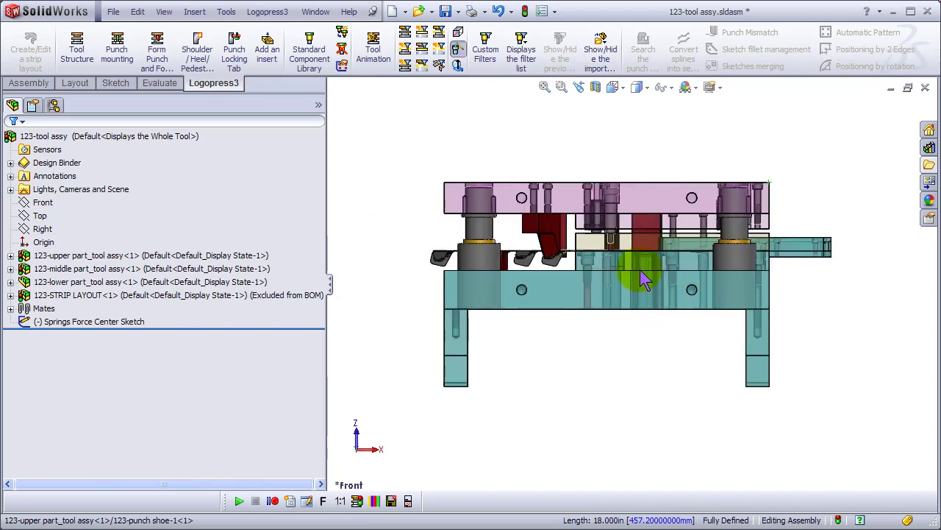
click(330, 283)
scroll(728, 250, down, 2)
scroll(754, 347, down, 1)
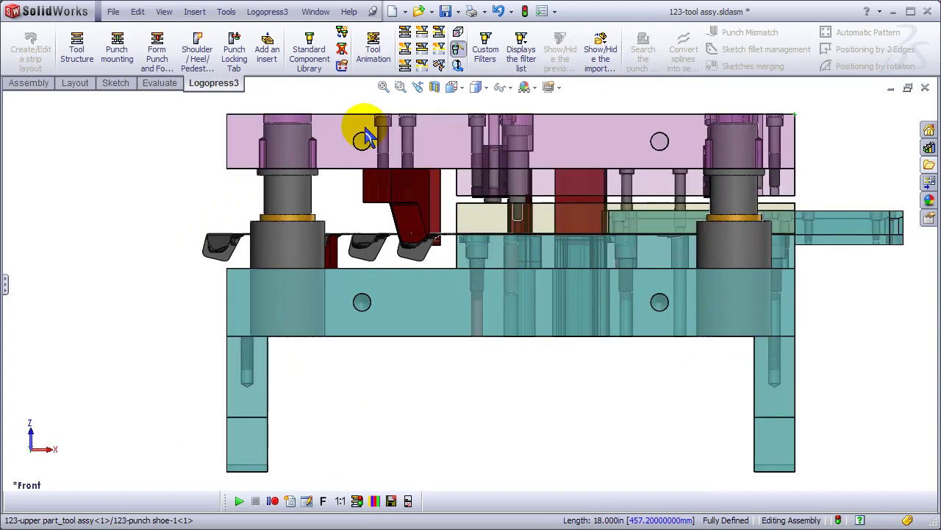
Step: Restart Tool Animation, display the tool shaded with edges and bring back the animation settings
click(374, 50)
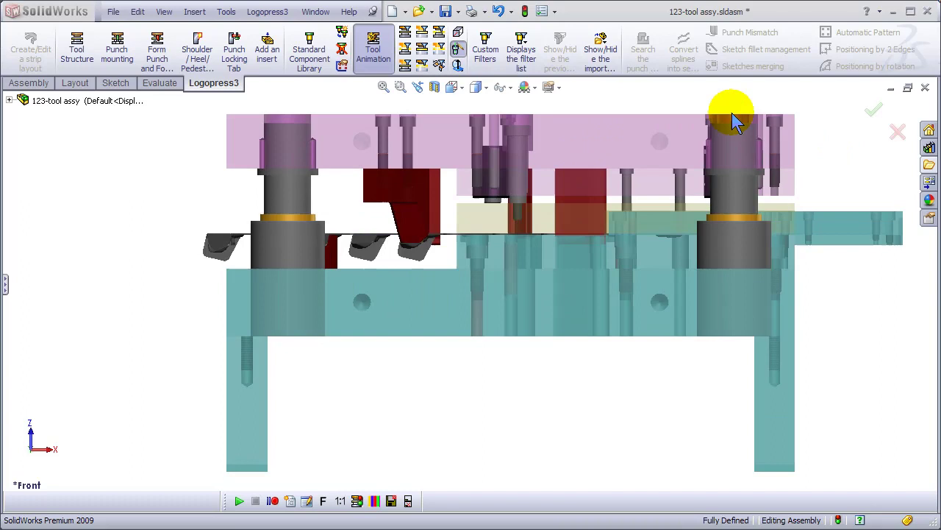
scroll(613, 111, down, 2)
scroll(547, 117, down, 2)
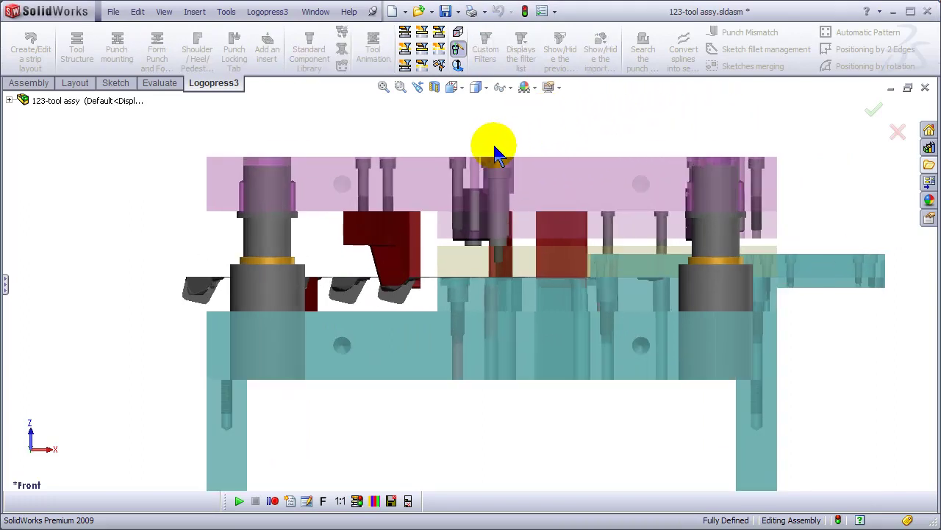
scroll(481, 170, down, 2)
scroll(375, 130, up, 2)
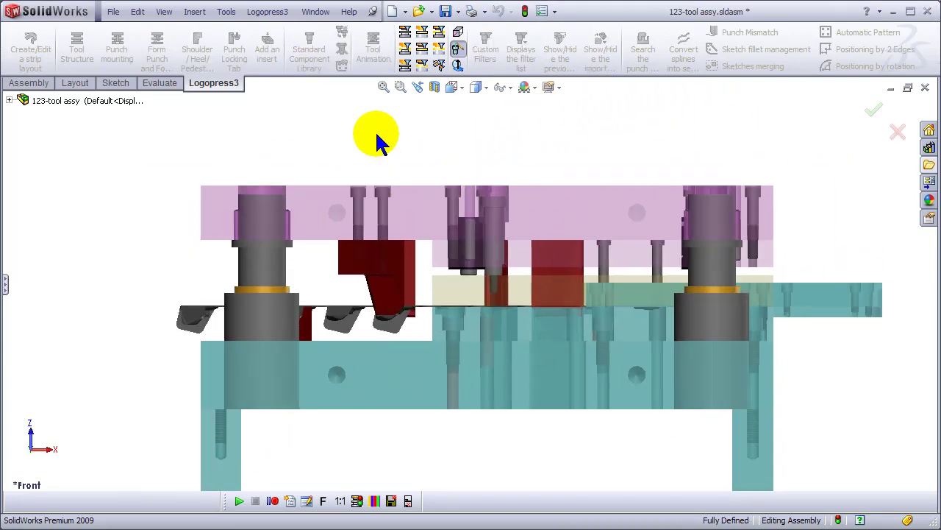
scroll(390, 173, down, 2)
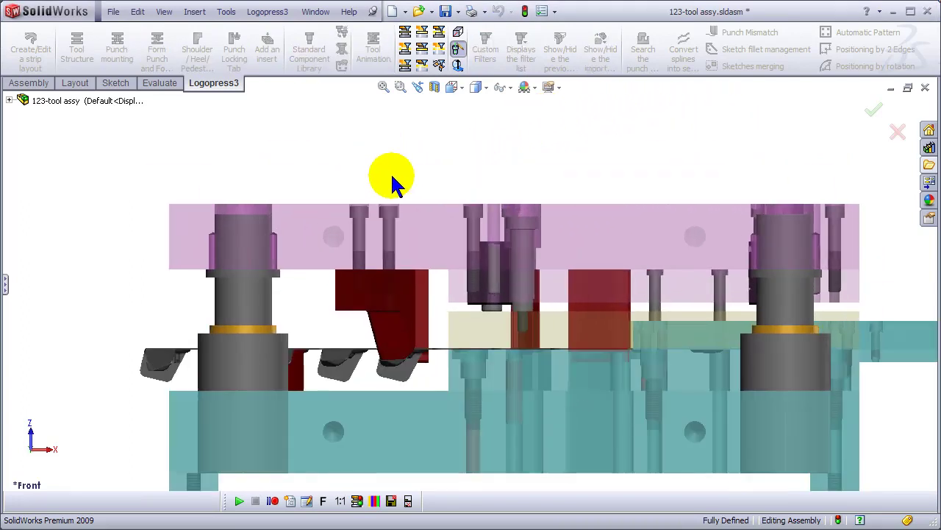
click(474, 92)
click(476, 109)
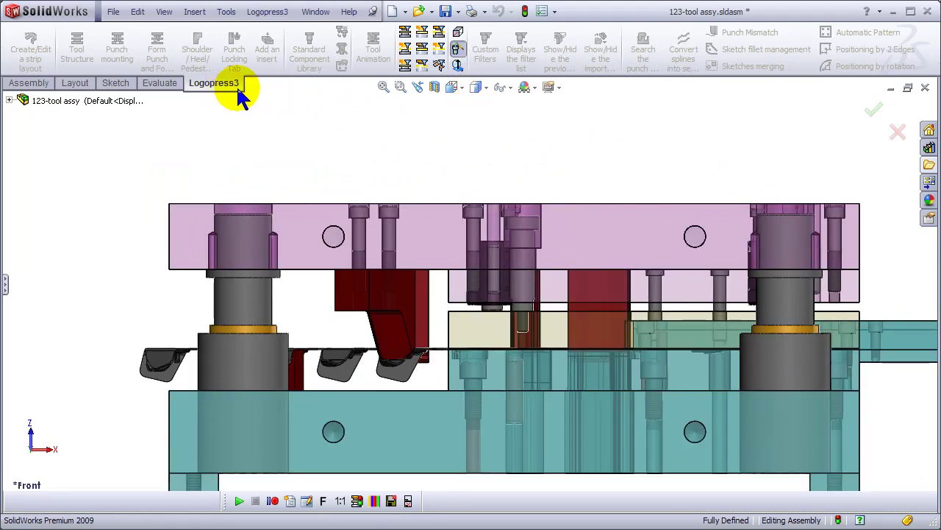
click(5, 284)
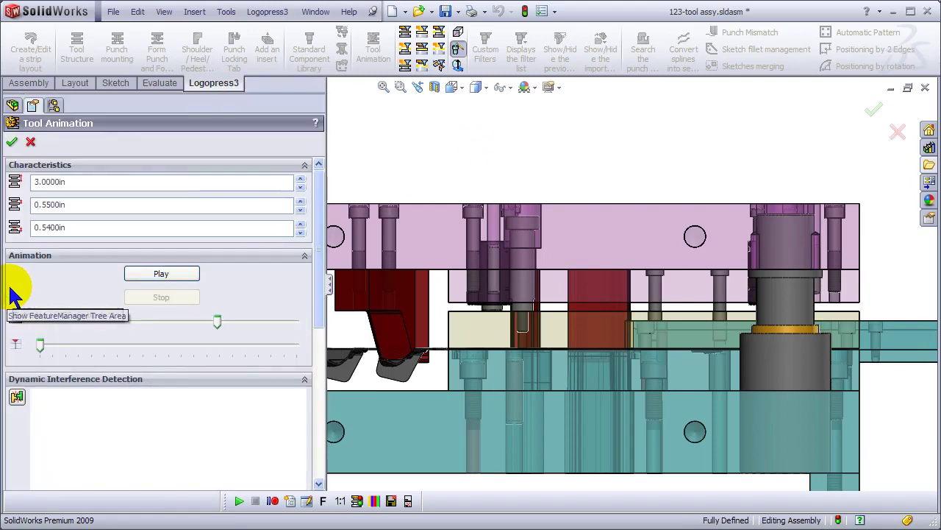
Step: Play the tool animation in front view across the full graphics area, watch the press stroke, and stop it
click(139, 269)
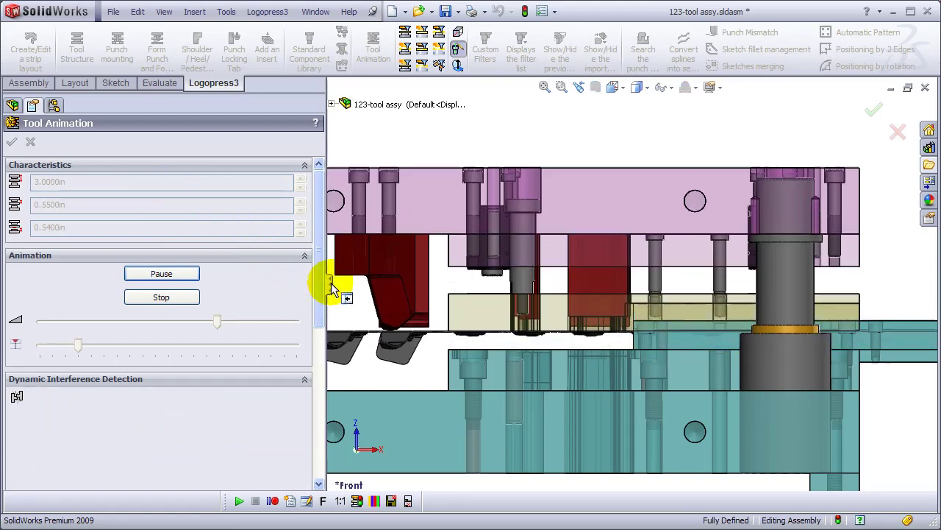
click(330, 286)
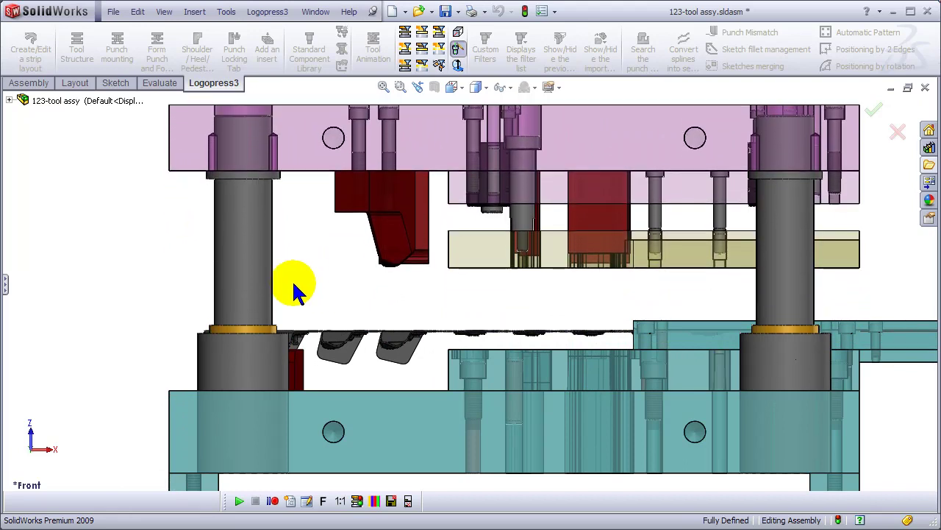
click(6, 283)
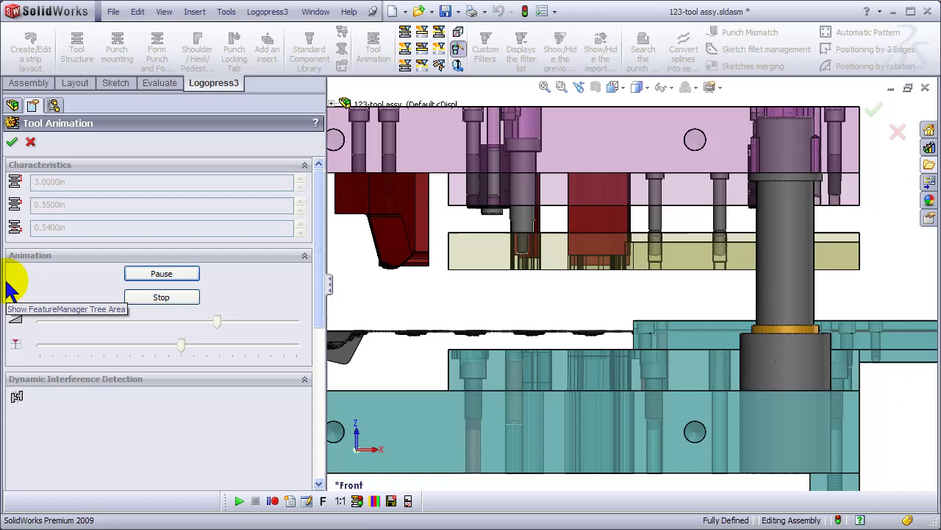
click(160, 298)
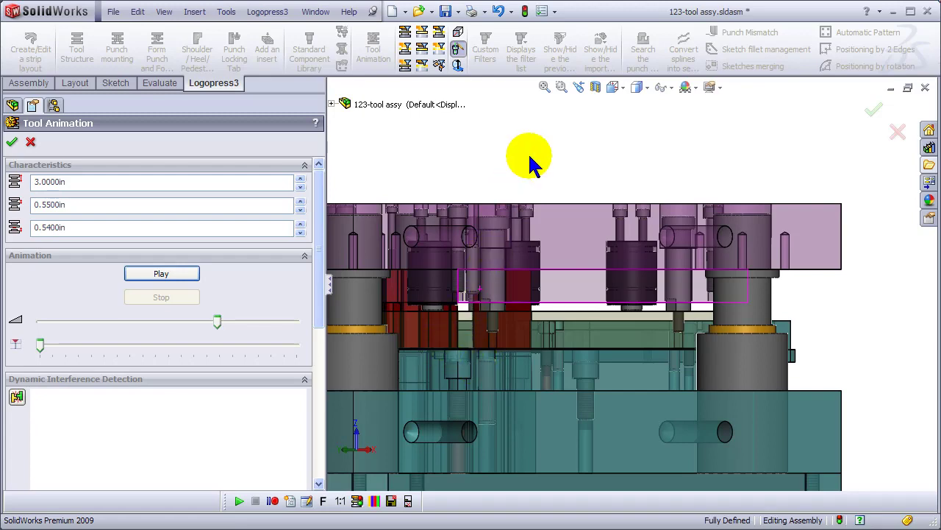
Step: Raise the animation speed, replay the press stroke while viewing the tool from the strip's exit end, and stop it
scroll(434, 346, down, 2)
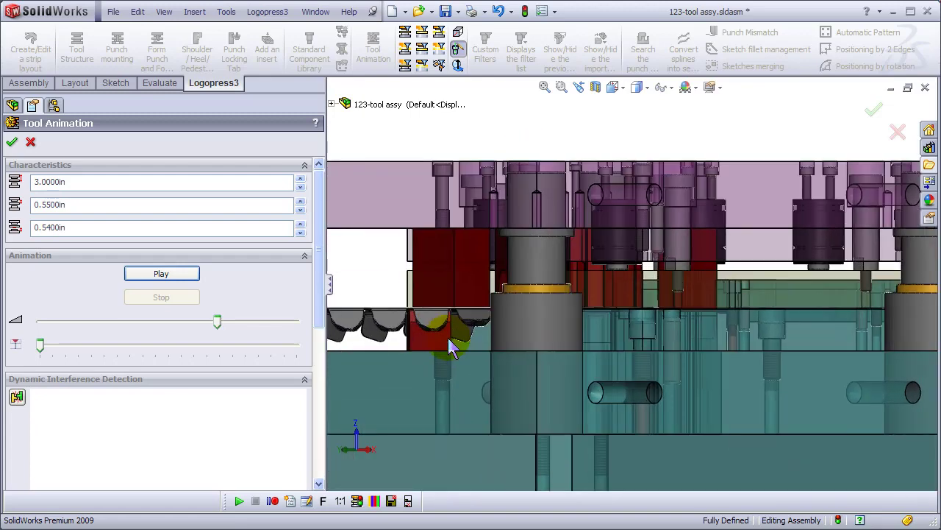
scroll(447, 344, up, 3)
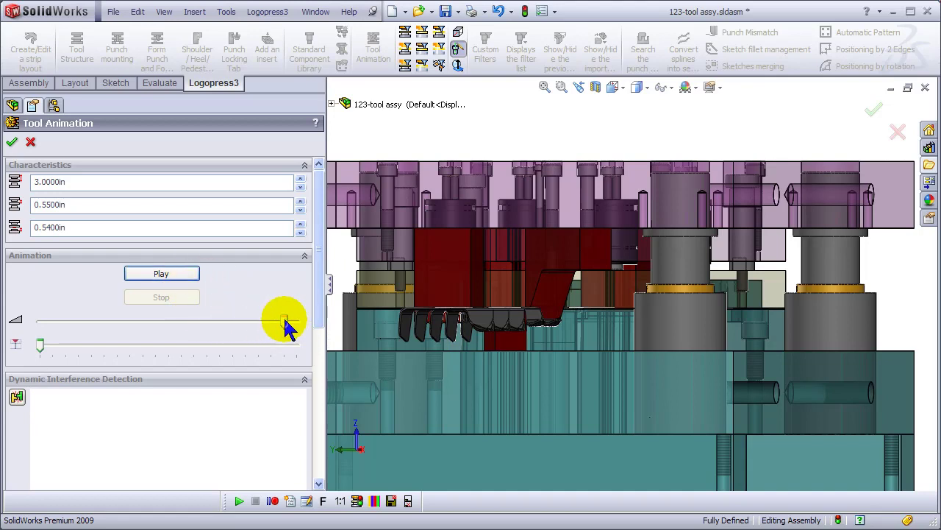
click(179, 273)
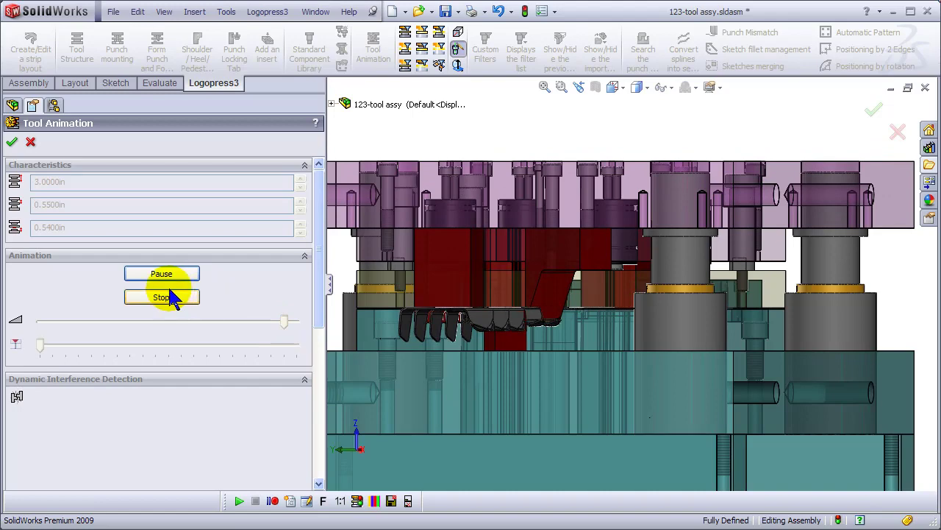
click(159, 297)
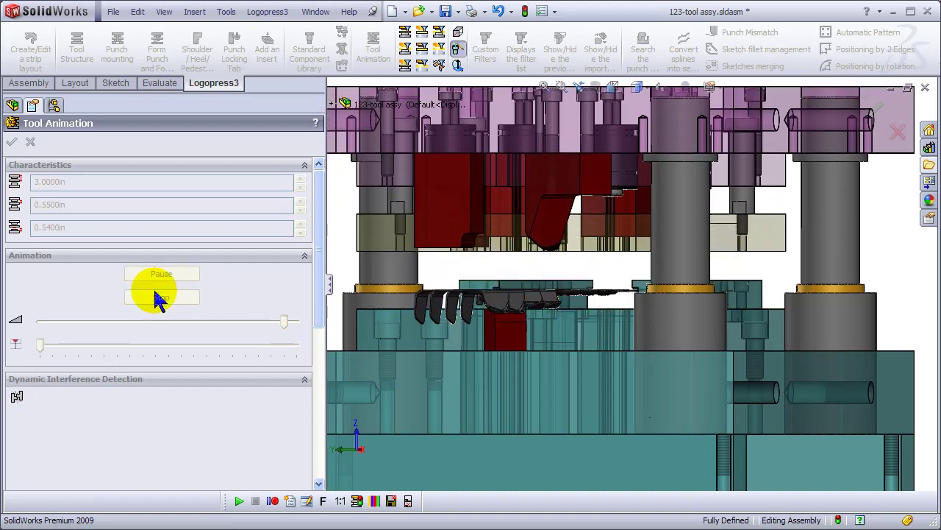